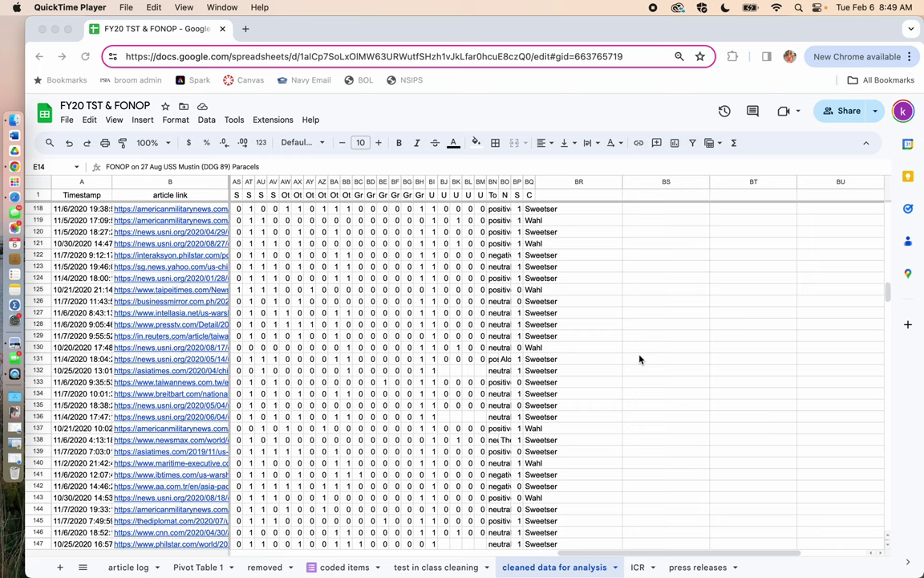
Scroll through the current sheet and select the whole article row 64
scroll(640, 359, left, 5)
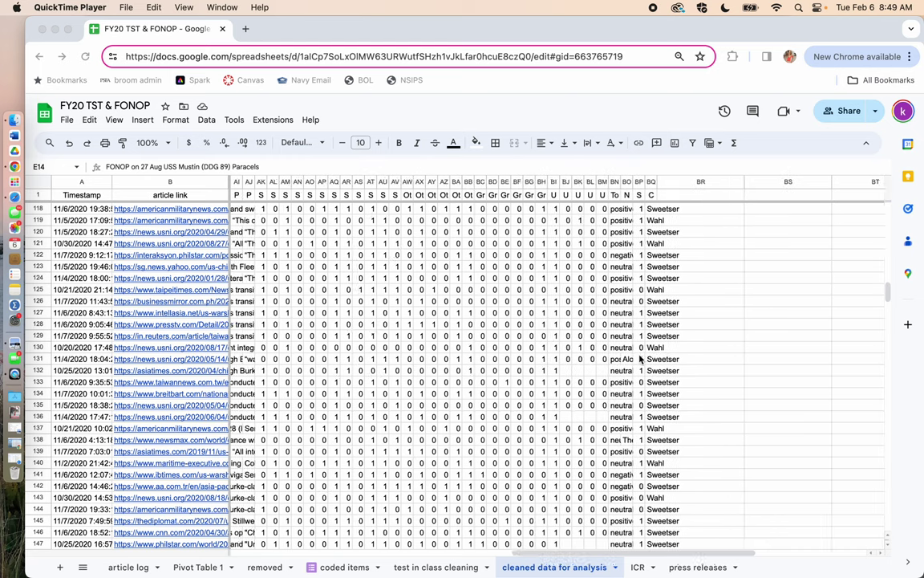
scroll(640, 359, left, 5)
scroll(639, 358, left, 5)
scroll(640, 359, left, 5)
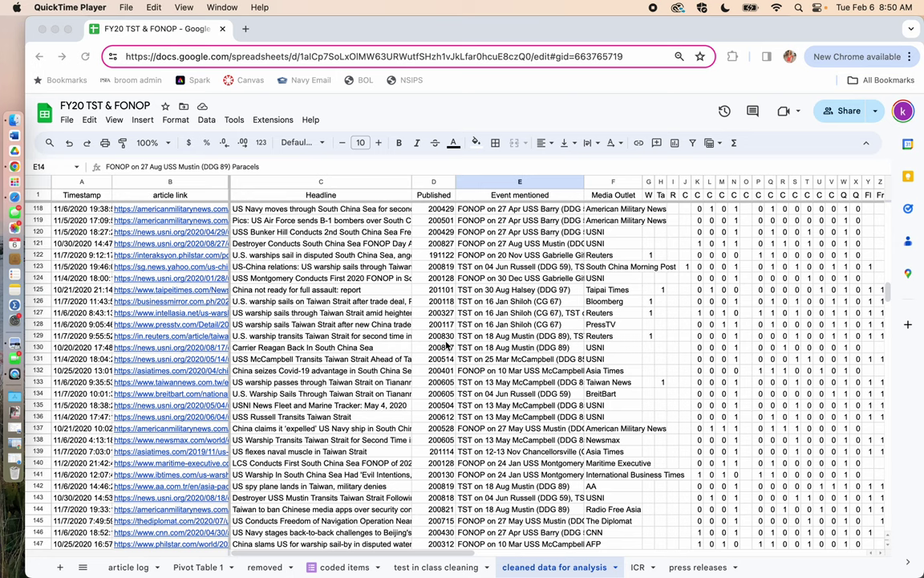
scroll(447, 345, down, 3)
scroll(447, 346, down, 2)
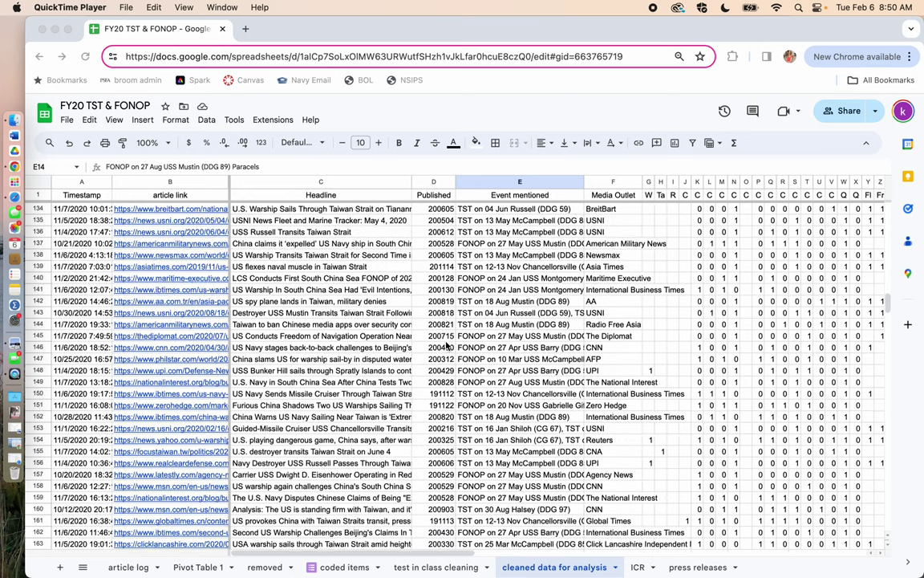
scroll(447, 345, down, 2)
scroll(447, 345, down, 2)
scroll(447, 345, down, 4)
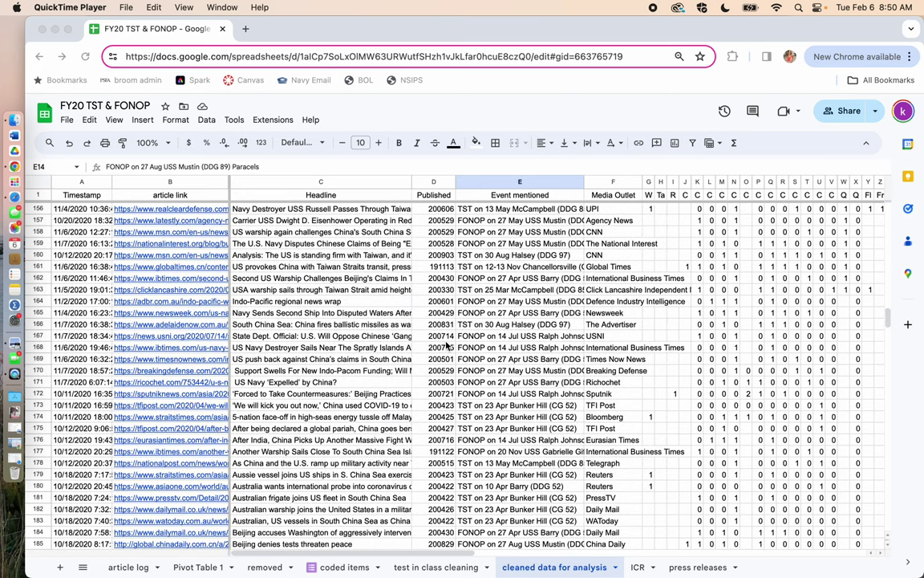
scroll(447, 345, down, 3)
scroll(447, 345, down, 3)
scroll(447, 345, down, 1)
scroll(447, 346, down, 3)
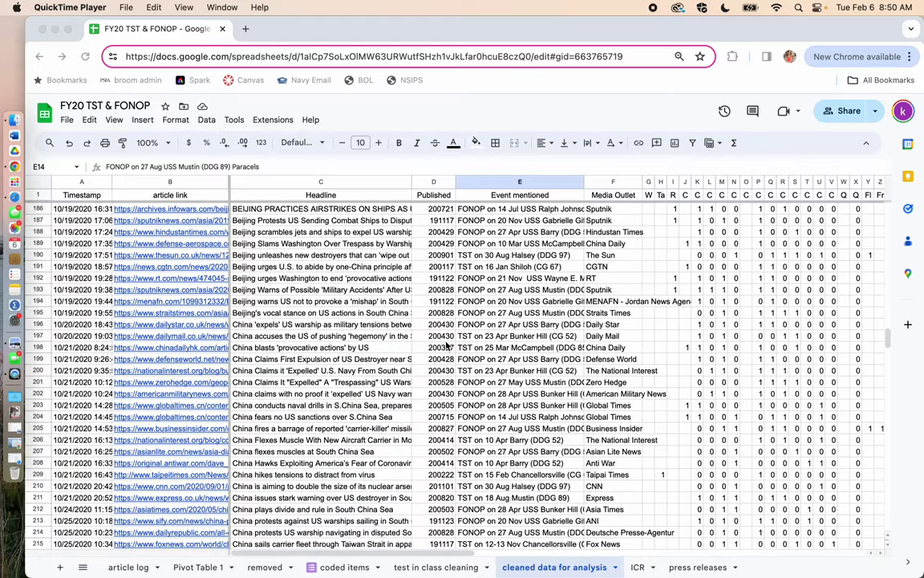
scroll(447, 345, up, 5)
scroll(447, 345, up, 13)
scroll(447, 345, up, 7)
scroll(447, 345, up, 13)
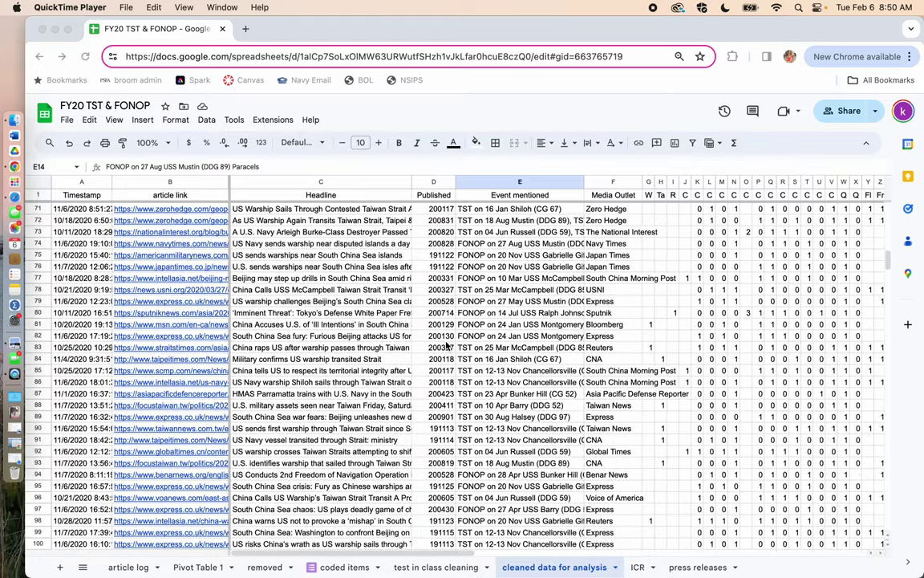
scroll(447, 345, up, 8)
scroll(447, 345, up, 8)
scroll(447, 345, up, 7)
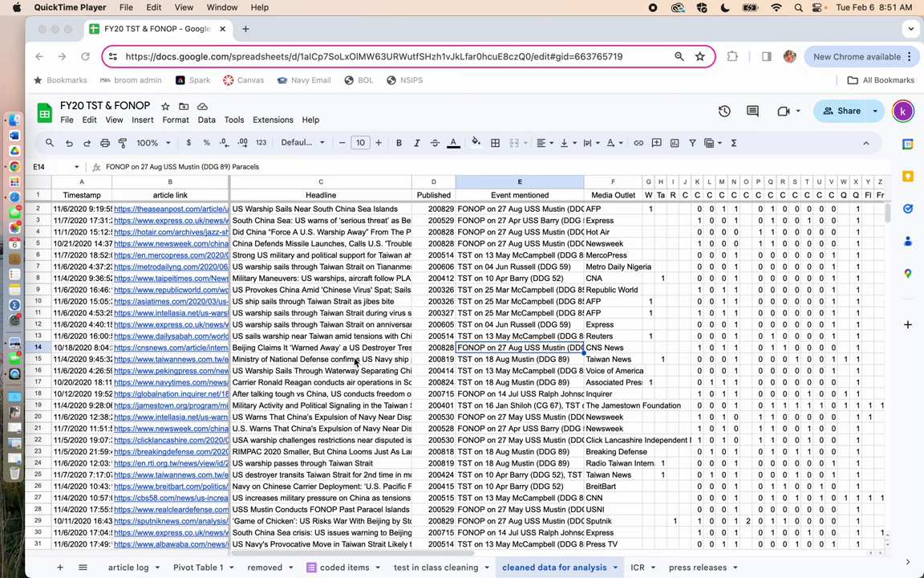
scroll(355, 362, down, 5)
scroll(355, 362, down, 4)
scroll(356, 362, down, 3)
scroll(356, 362, down, 3)
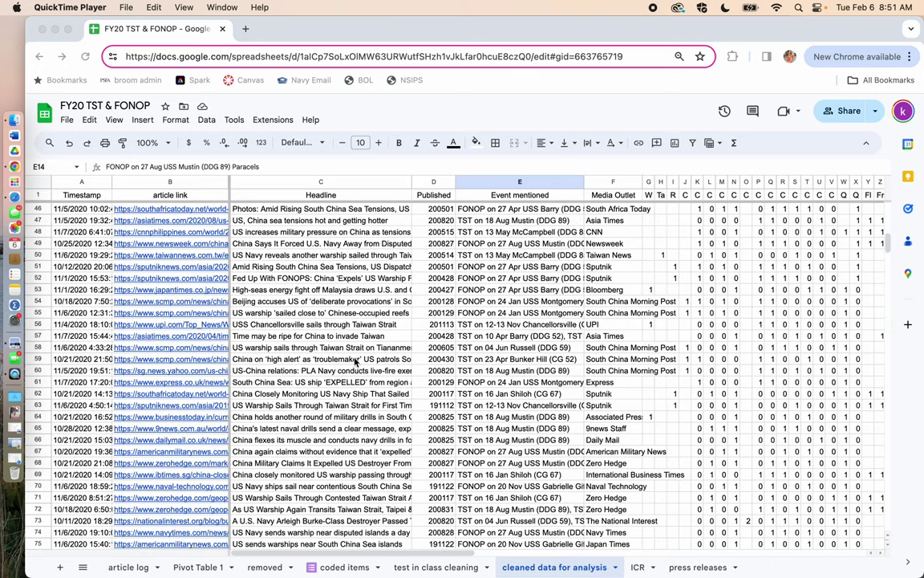
scroll(356, 361, down, 2)
click(39, 372)
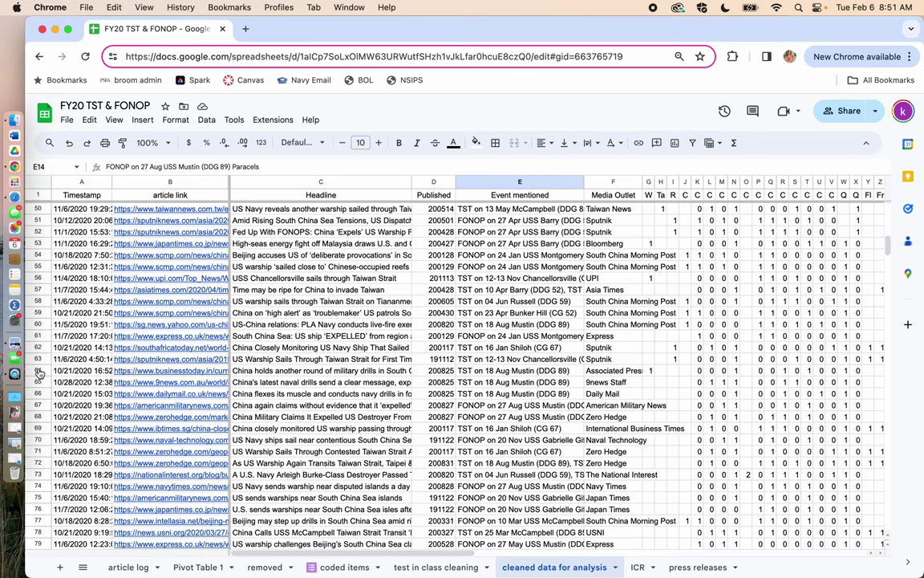
click(38, 372)
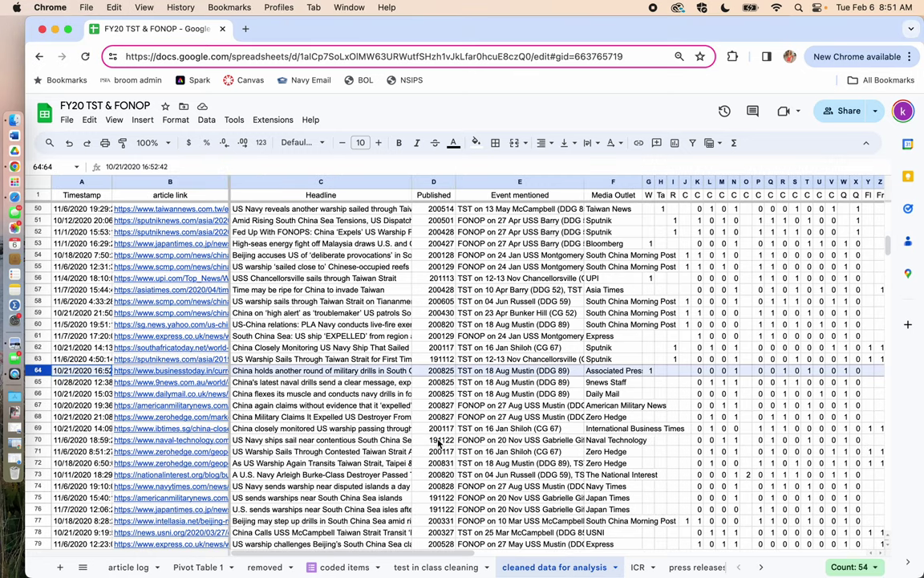
Switch to the ICR sheet and scroll across to the Coder column
click(638, 567)
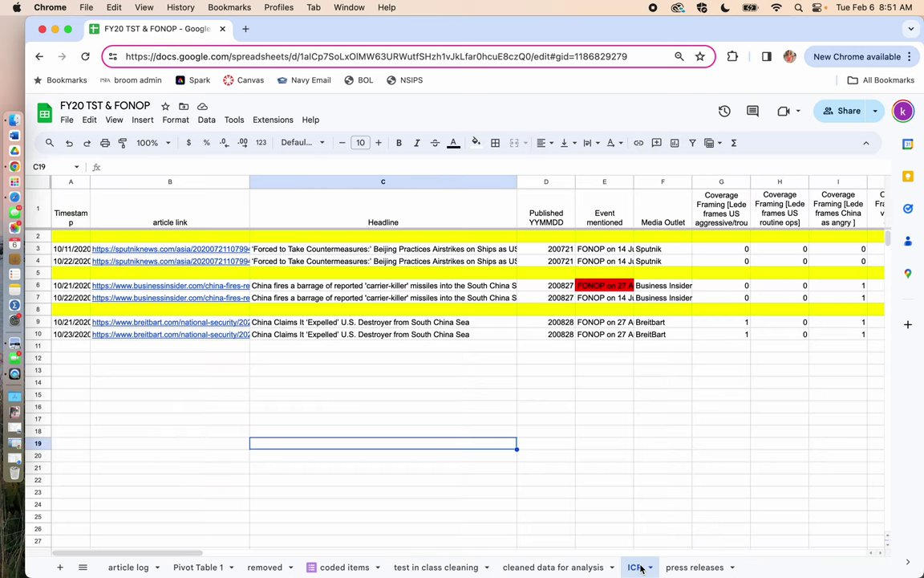
click(614, 451)
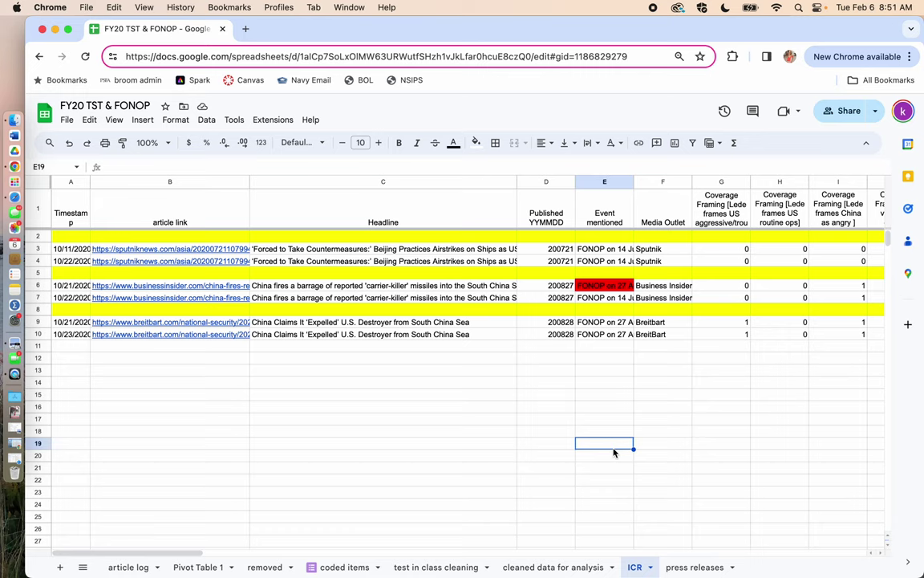
scroll(613, 454, right, 15)
scroll(614, 453, right, 10)
scroll(614, 453, right, 5)
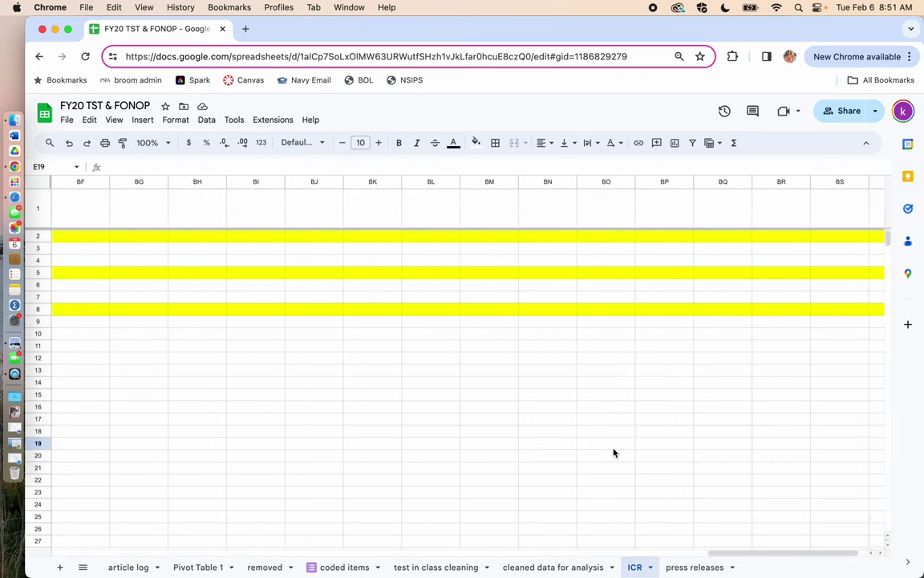
scroll(614, 453, left, 5)
scroll(614, 454, left, 2)
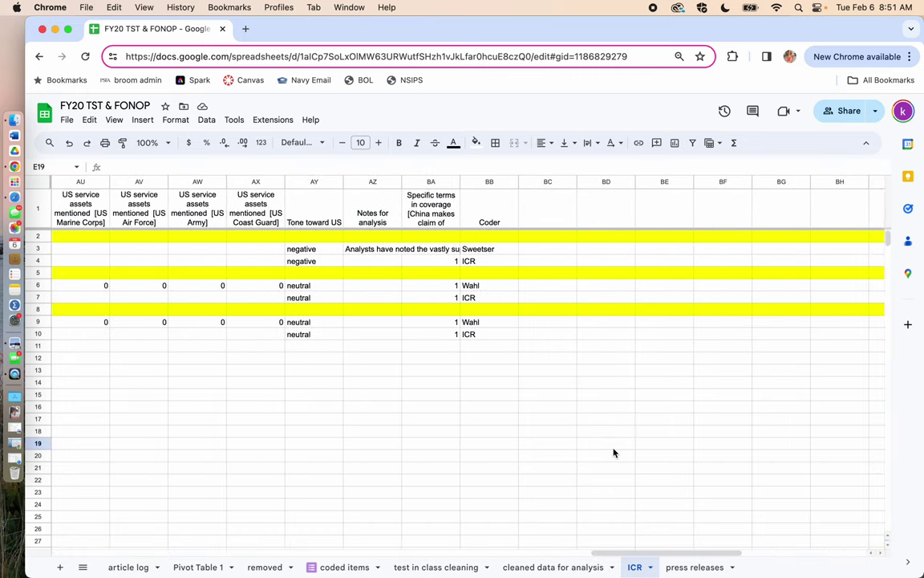
Check coder rows BB3, BB6, BB9 against their answer-key rows BB4, BB7, BB10
click(485, 253)
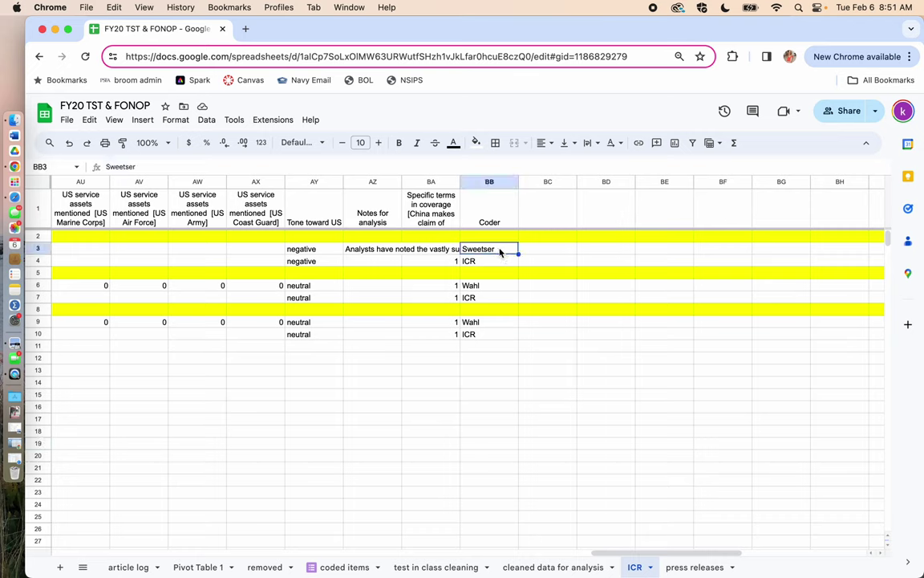
click(493, 263)
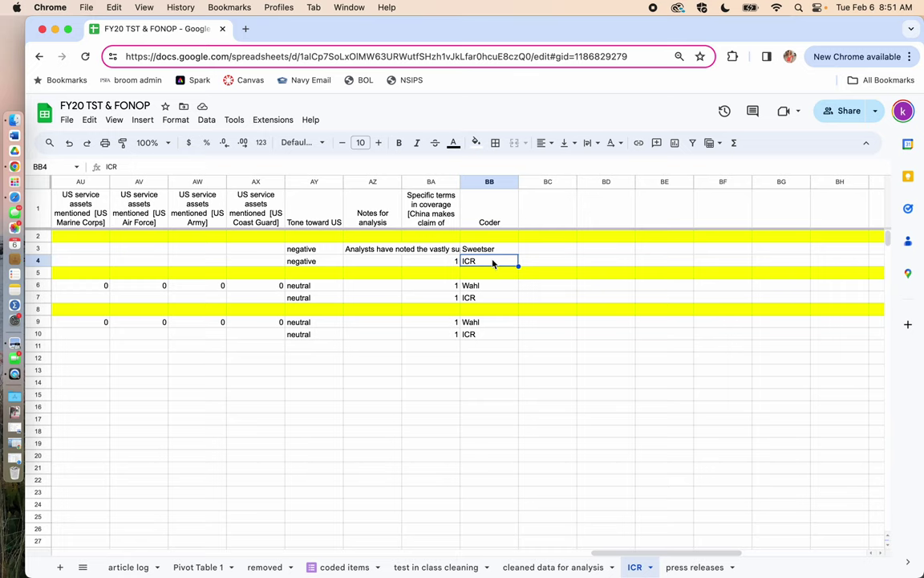
click(489, 288)
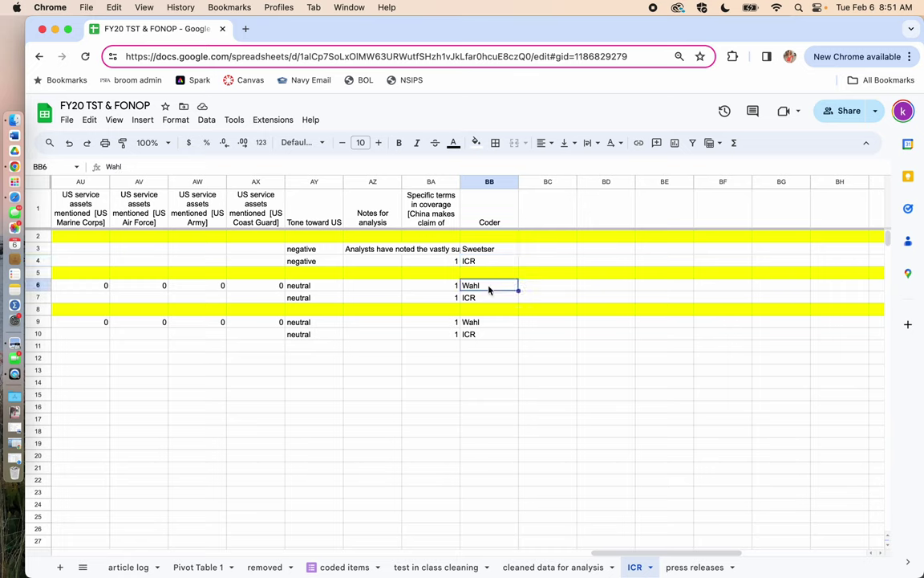
click(489, 298)
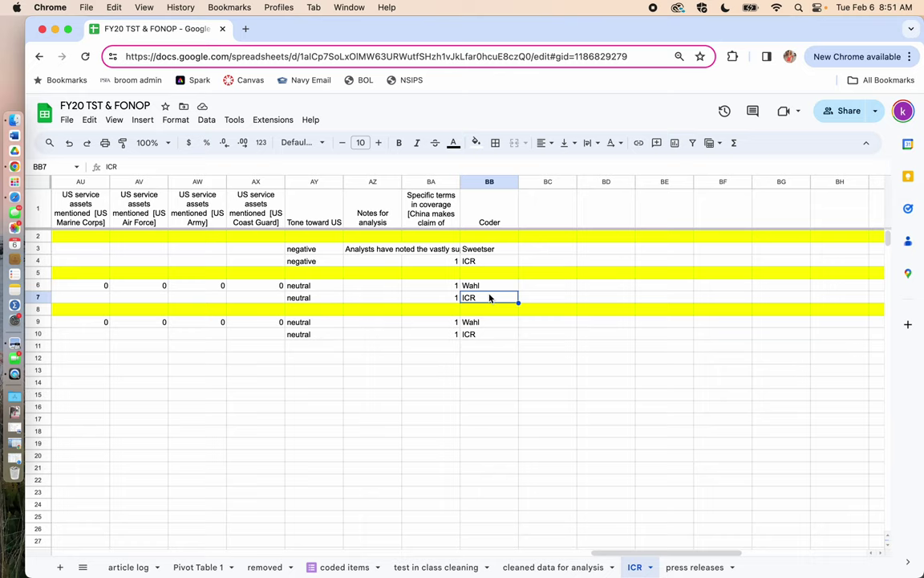
click(487, 323)
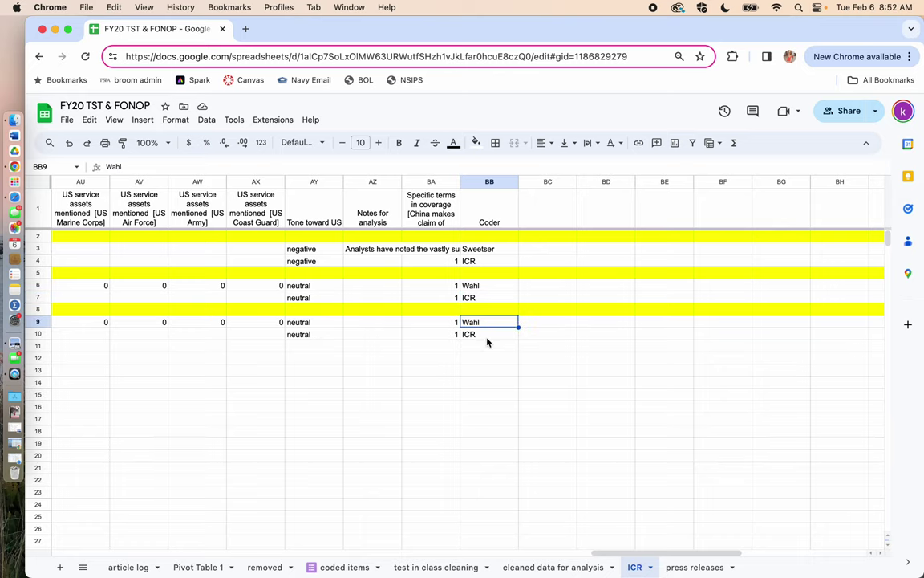
click(487, 337)
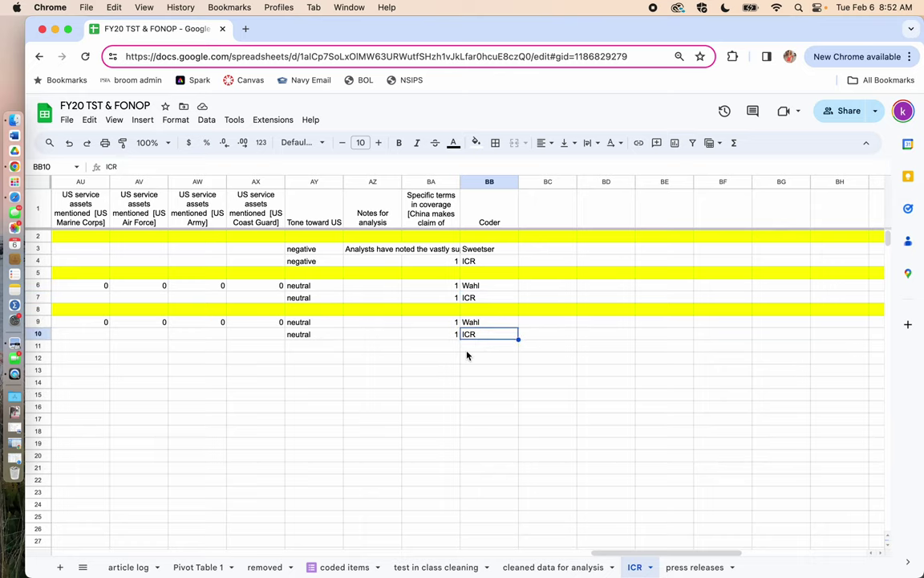
scroll(467, 356, left, 15)
scroll(468, 356, left, 5)
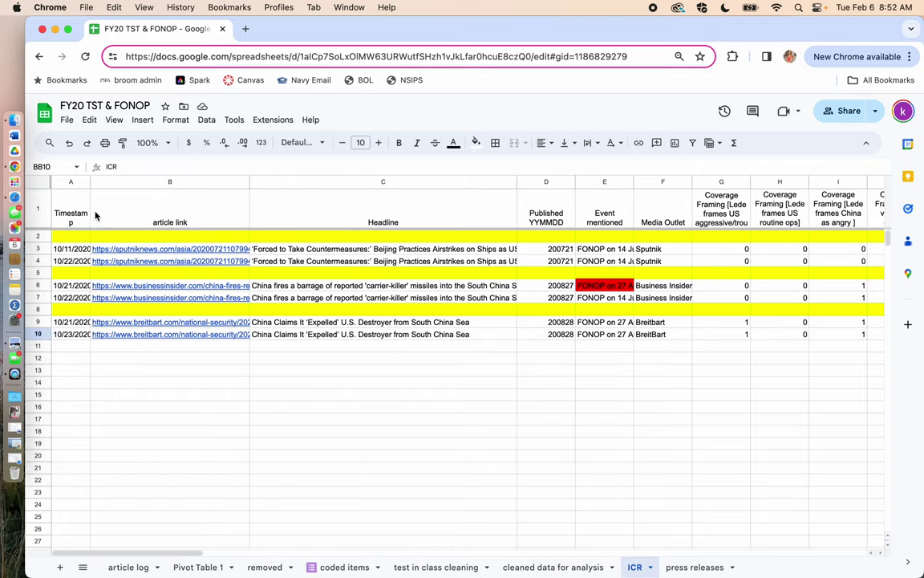
mouse_move(190, 262)
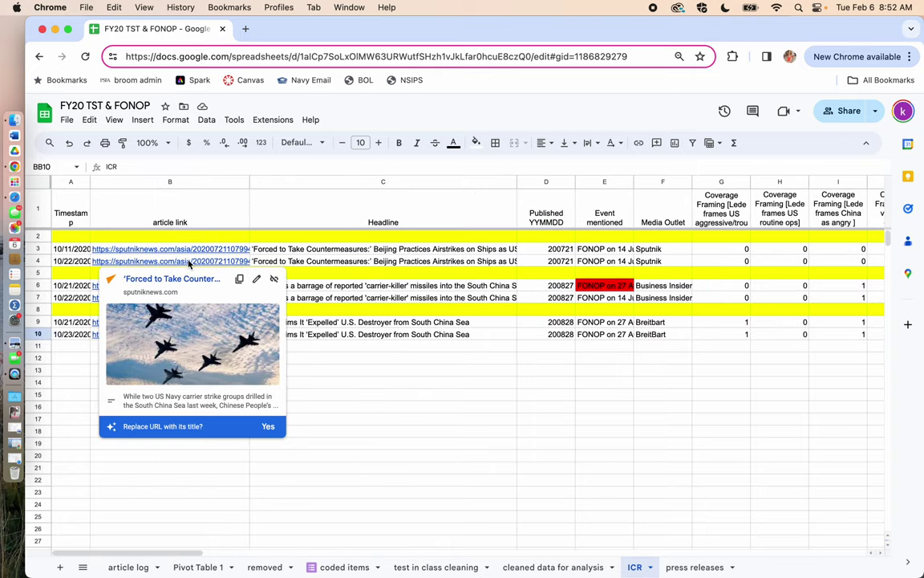
click(39, 248)
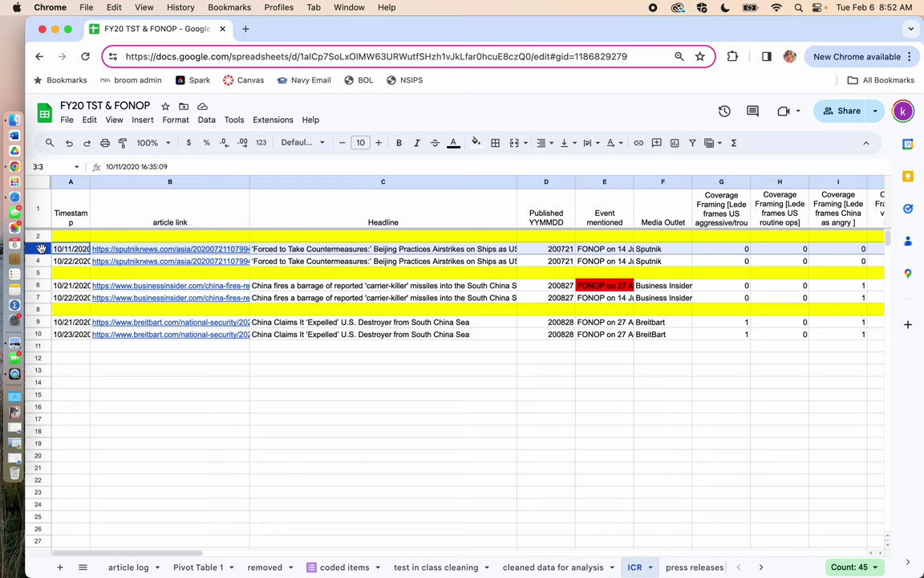
click(38, 260)
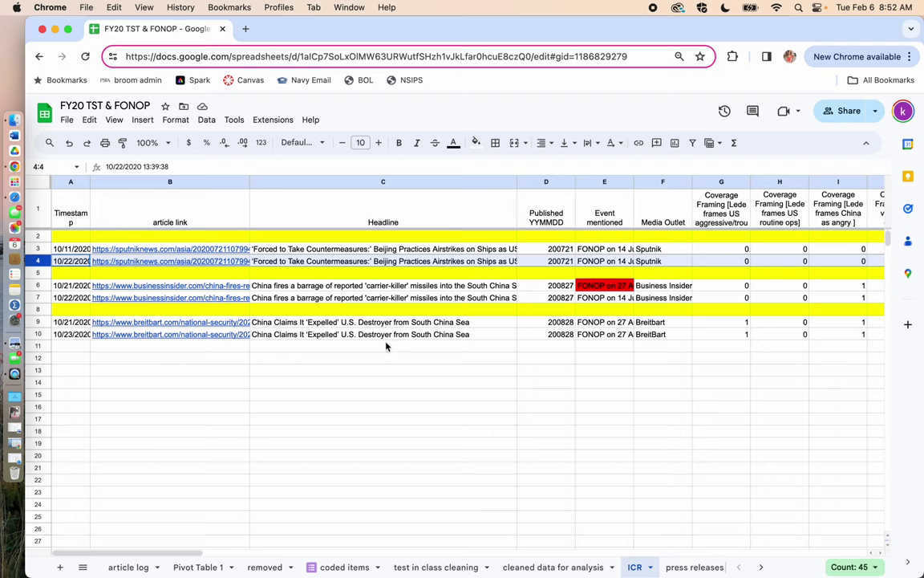
scroll(391, 339, right, 3)
scroll(391, 342, right, 3)
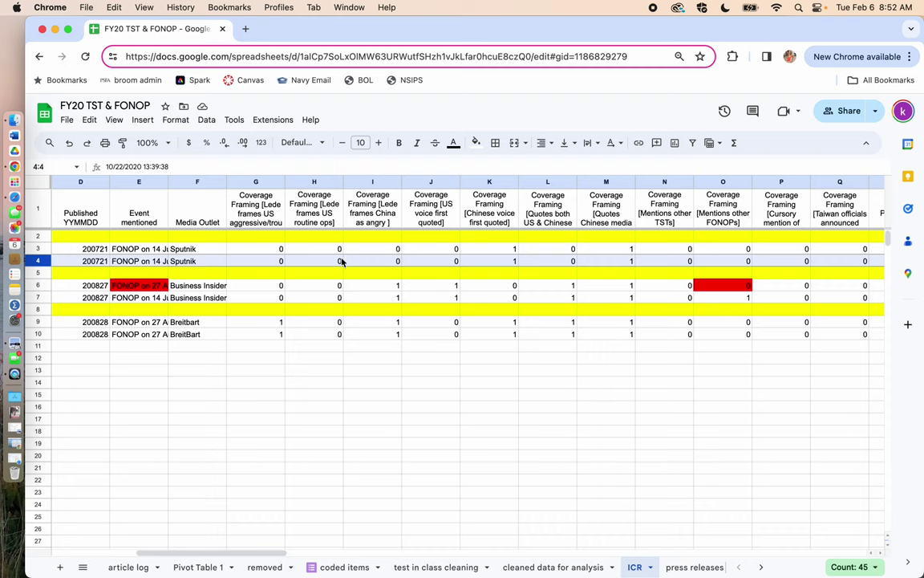
click(36, 249)
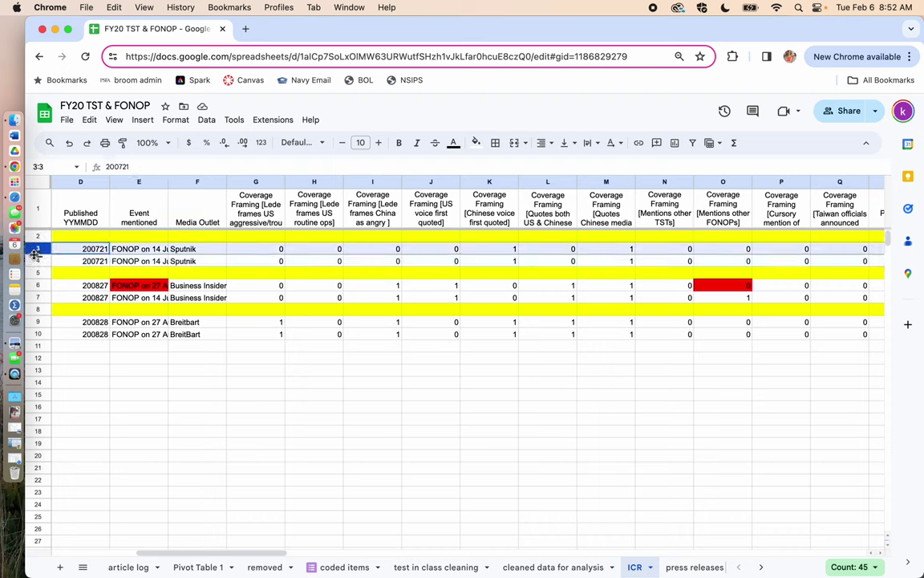
shift+click(35, 261)
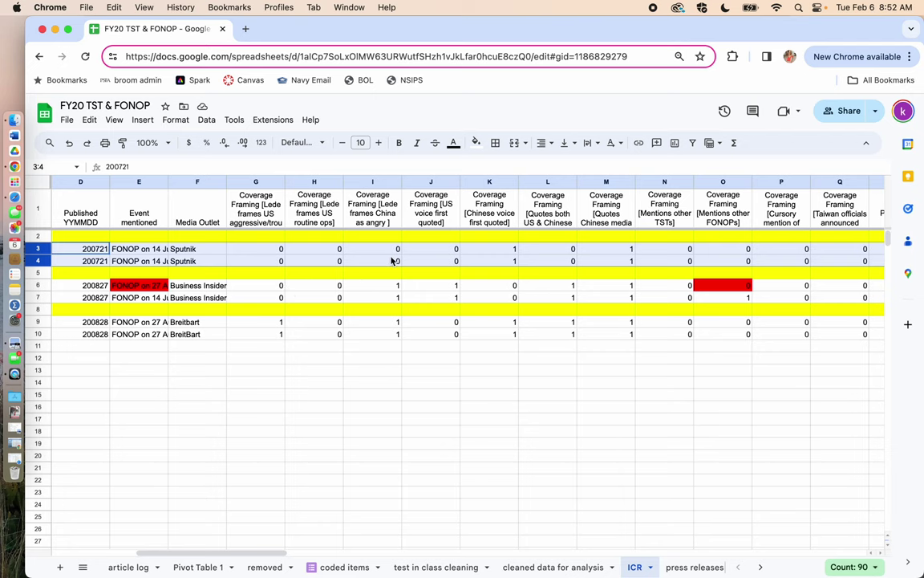
scroll(392, 261, right, 2)
scroll(392, 260, right, 2)
scroll(393, 261, right, 2)
scroll(393, 260, right, 2)
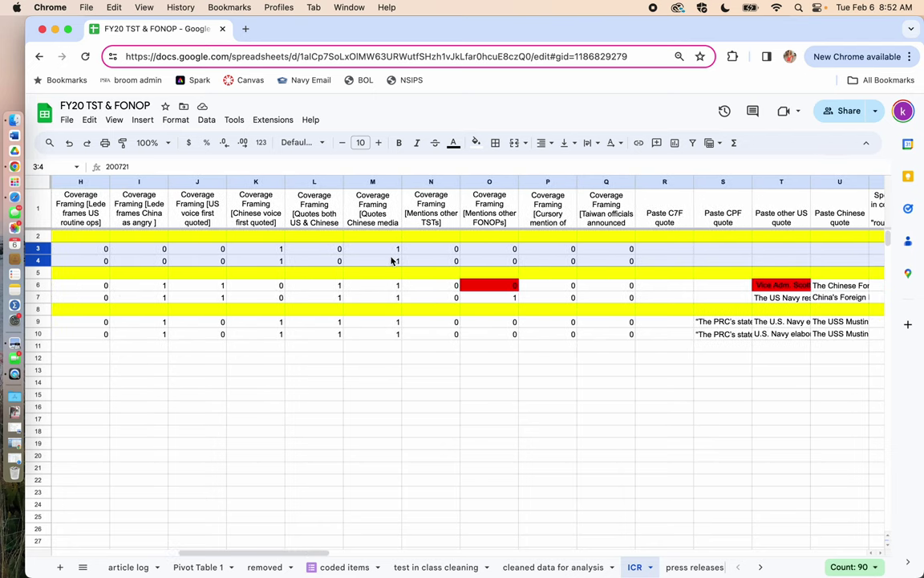
scroll(393, 261, right, 2)
scroll(392, 261, right, 2)
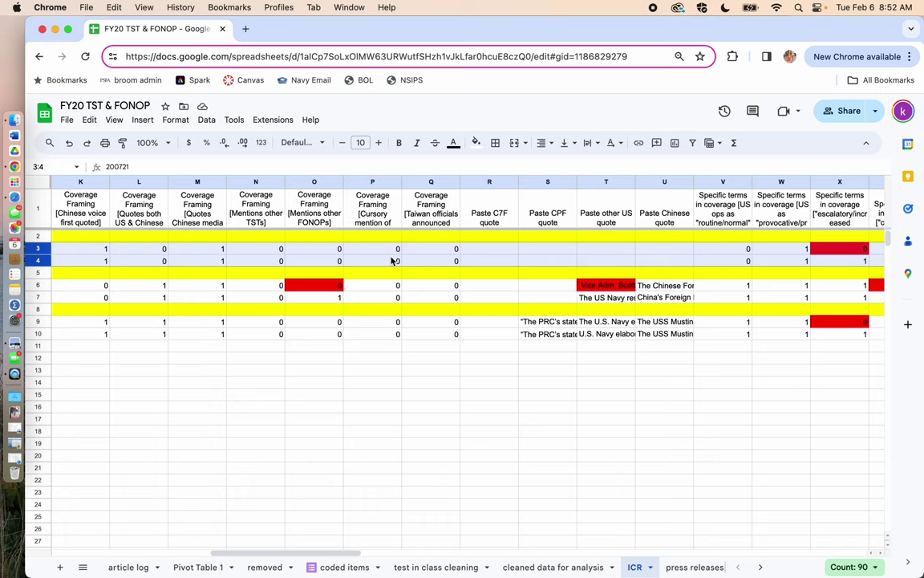
scroll(392, 261, right, 2)
scroll(392, 261, right, 2)
scroll(393, 260, right, 2)
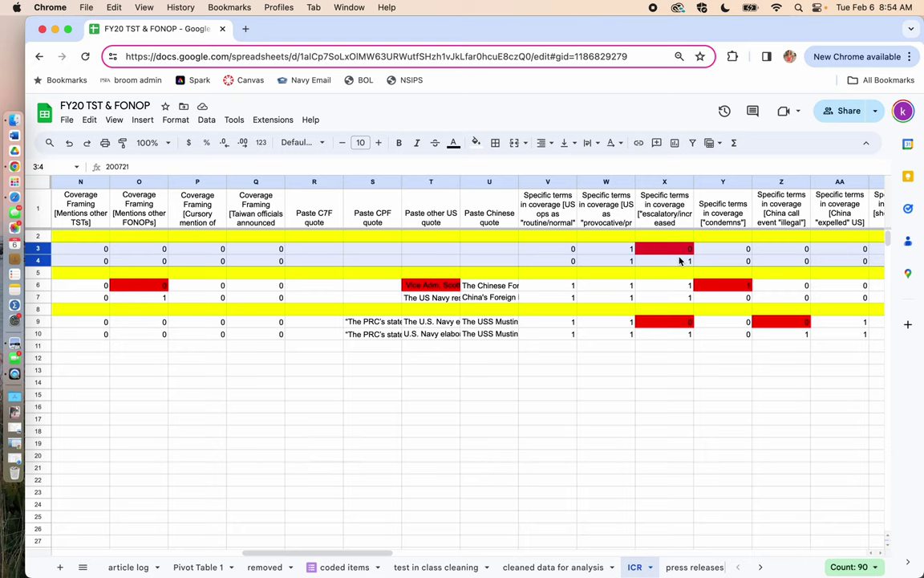
scroll(679, 261, right, 3)
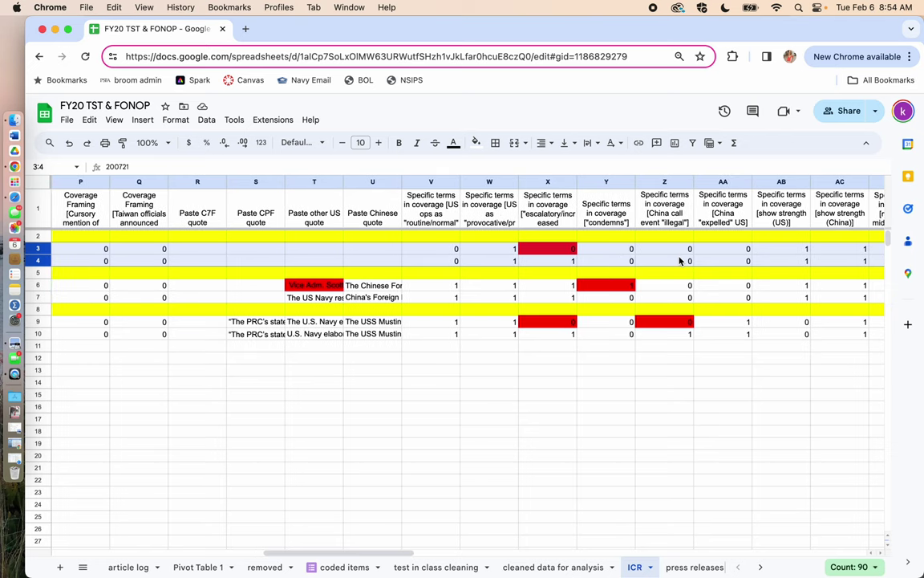
scroll(678, 257, right, 3)
scroll(676, 253, right, 3)
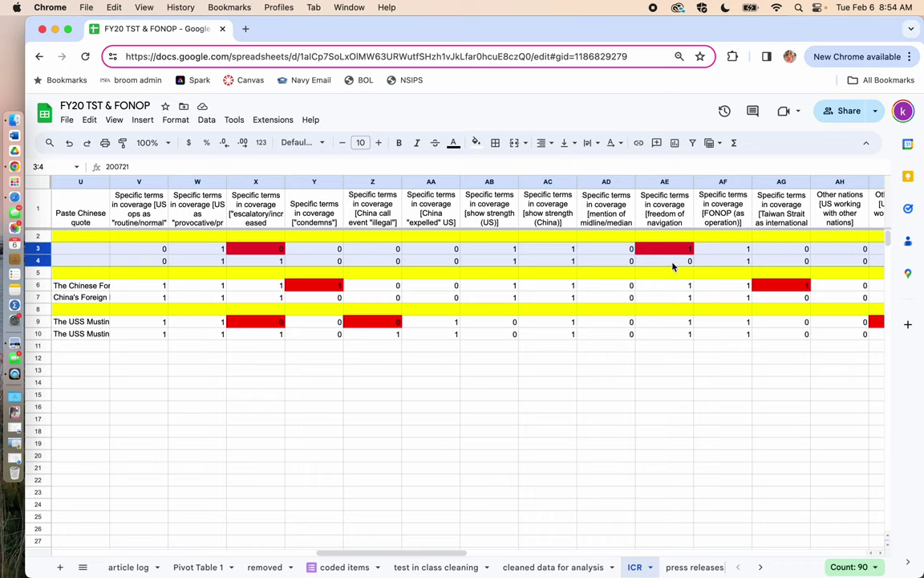
scroll(672, 266, right, 2)
scroll(672, 267, right, 4)
scroll(672, 267, right, 1)
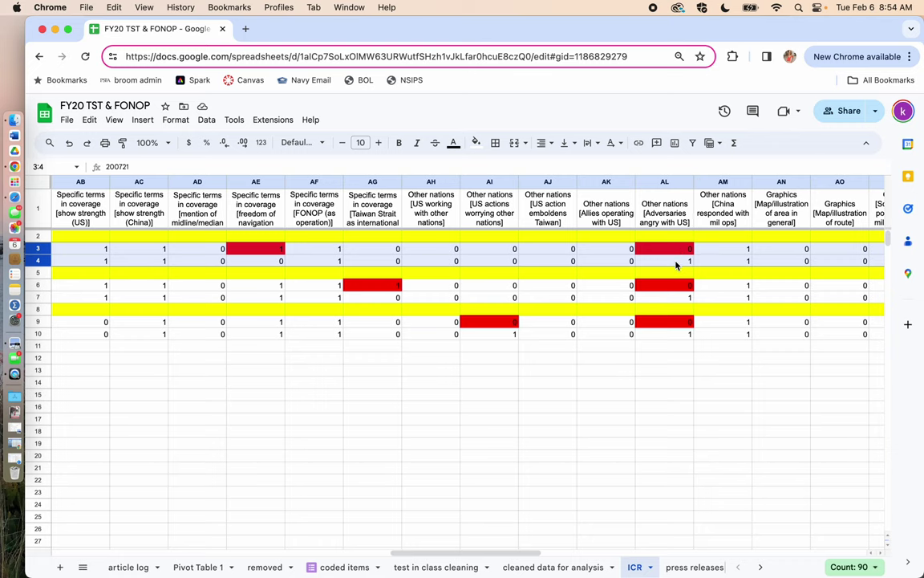
scroll(676, 265, right, 4)
scroll(676, 265, right, 4)
scroll(676, 265, right, 1)
scroll(676, 265, right, 3)
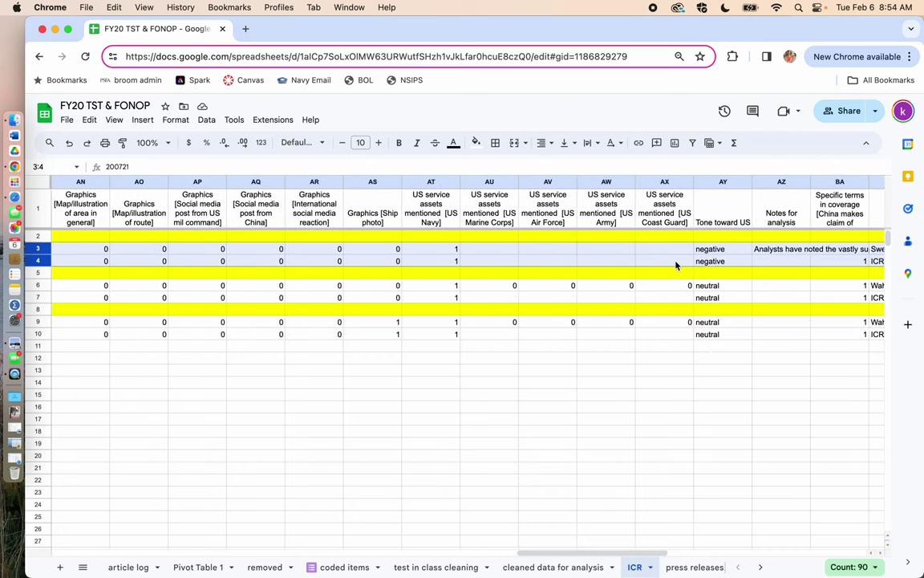
scroll(676, 265, right, 2)
scroll(675, 265, right, 2)
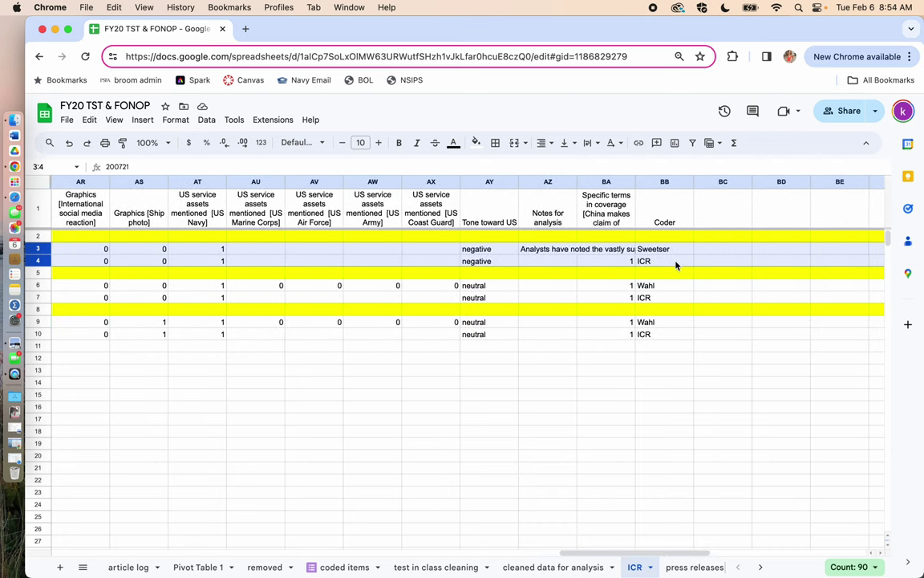
scroll(588, 264, left, 6)
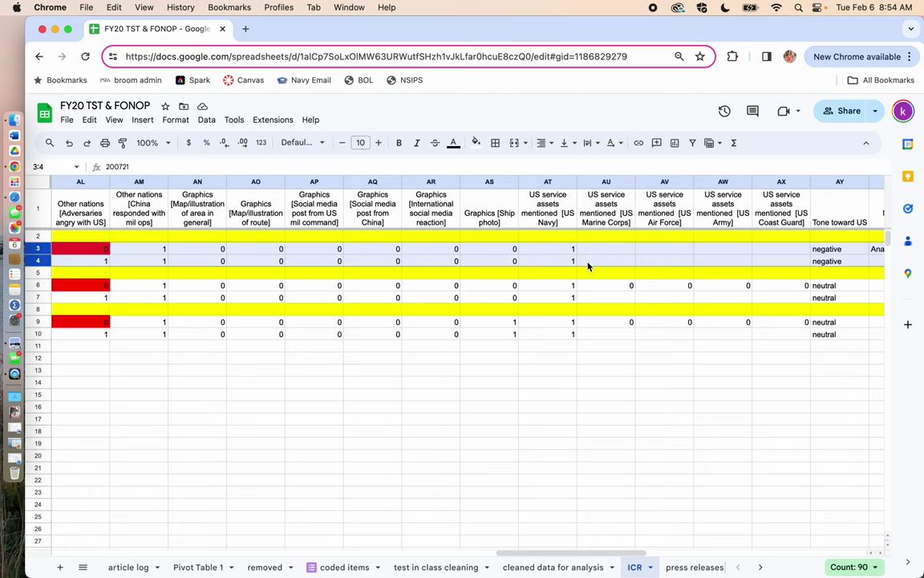
scroll(588, 264, left, 5)
scroll(598, 267, left, 1)
scroll(598, 267, left, 1)
scroll(602, 268, left, 5)
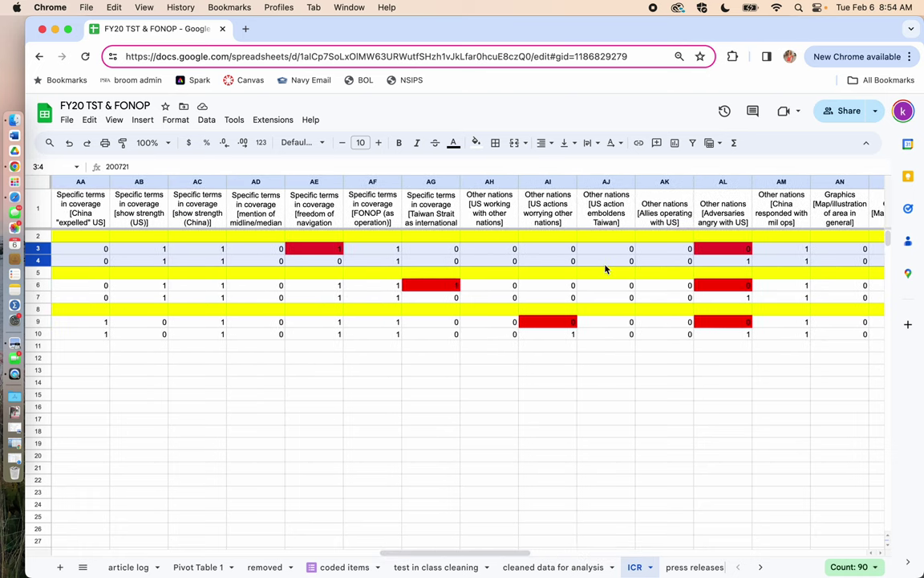
scroll(604, 267, left, 2)
scroll(606, 269, left, 3)
click(605, 264)
scroll(604, 264, left, 10)
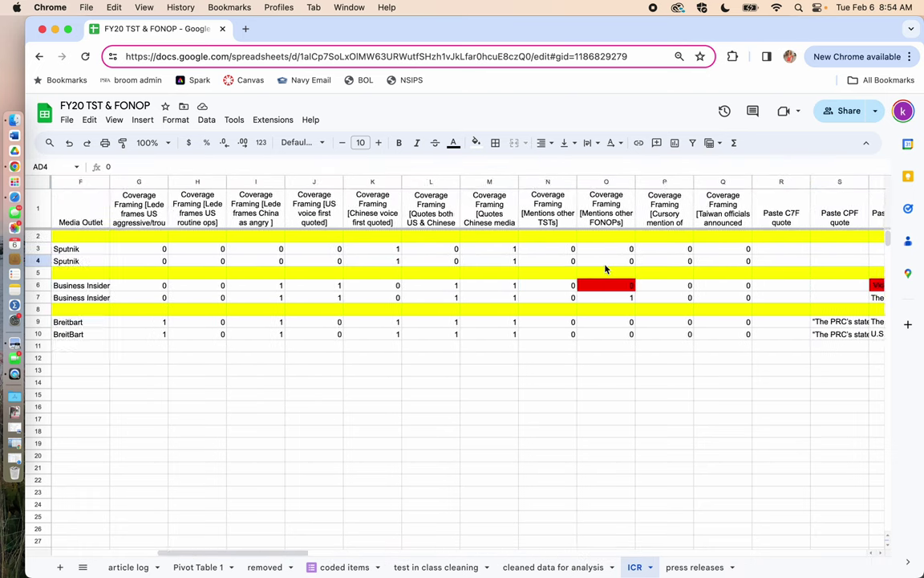
scroll(604, 264, left, 4)
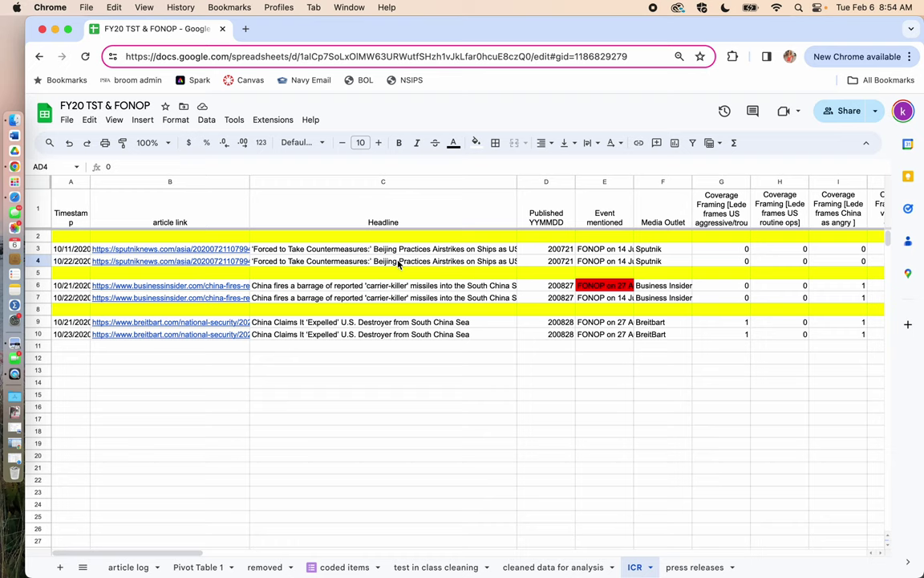
click(212, 217)
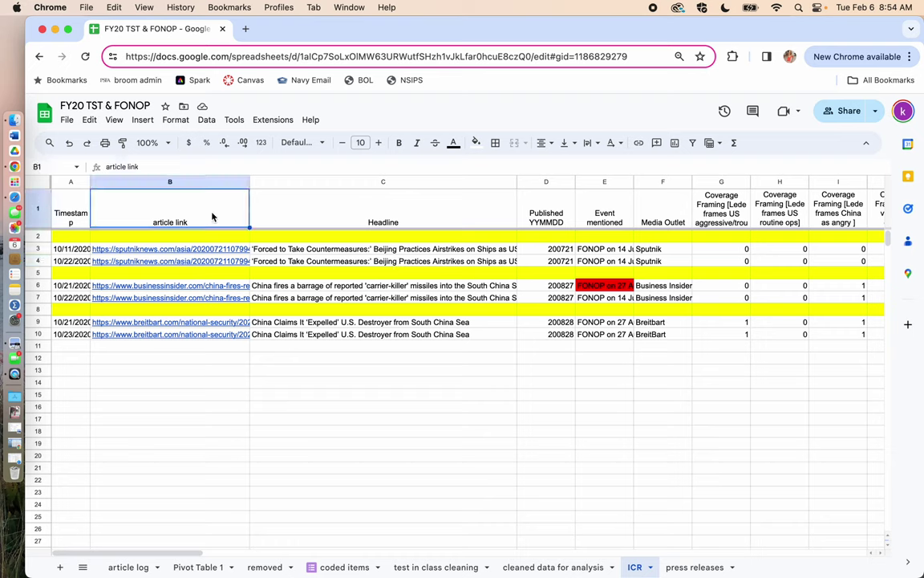
key(Right)
key(Right)
key(Right)
key(Right)
key(Right)
key(Right)
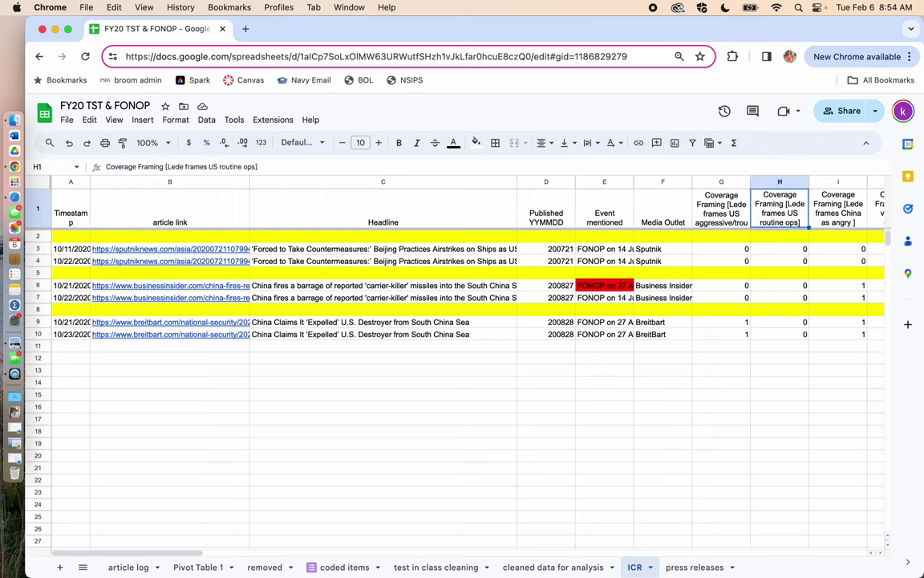
key(Left)
key(Left)
key(Left)
key(Left)
key(Left)
key(Left)
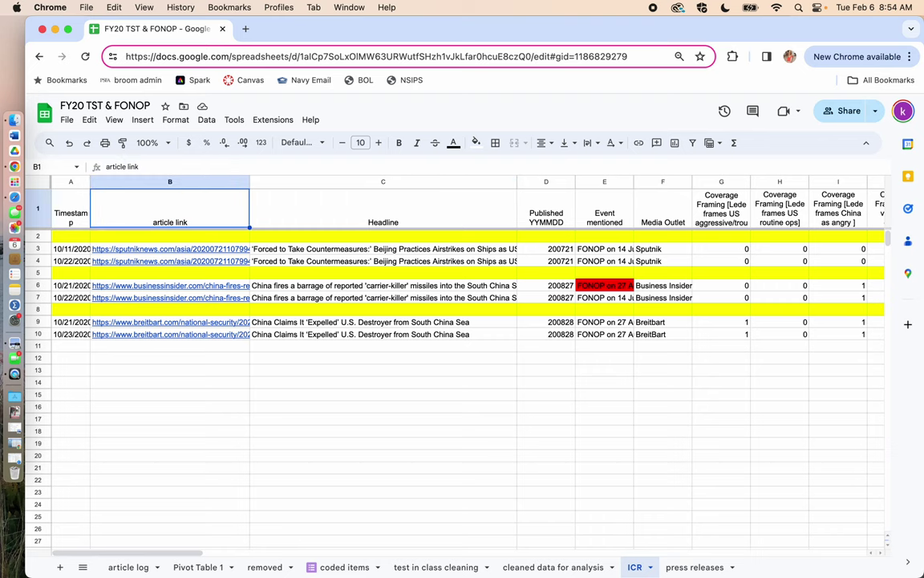
key(Right)
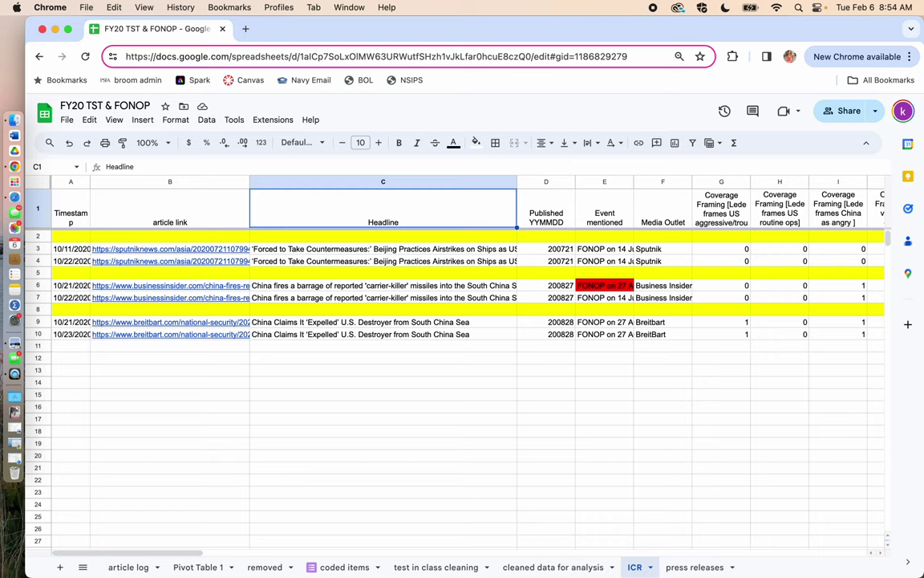
key(Left)
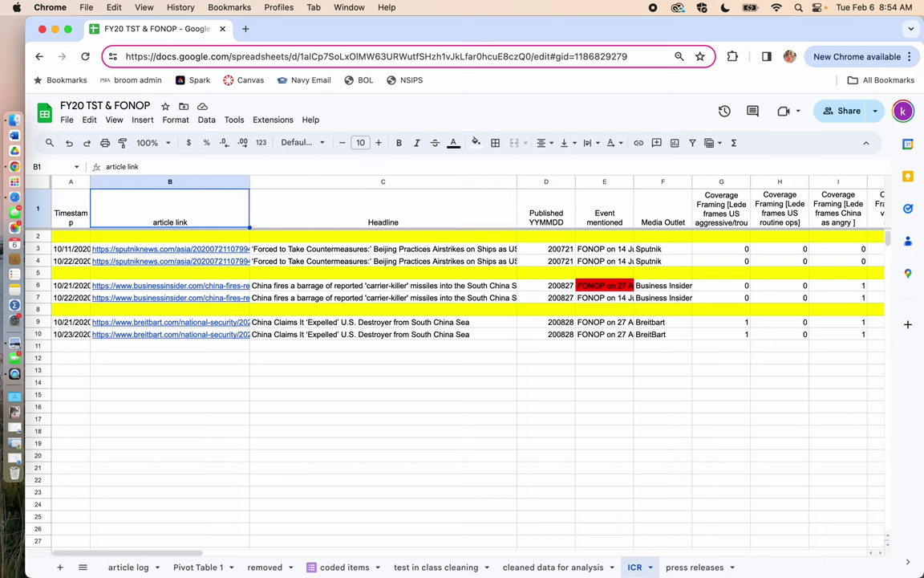
key(Right)
key(Right)
key(Right)
key(Right)
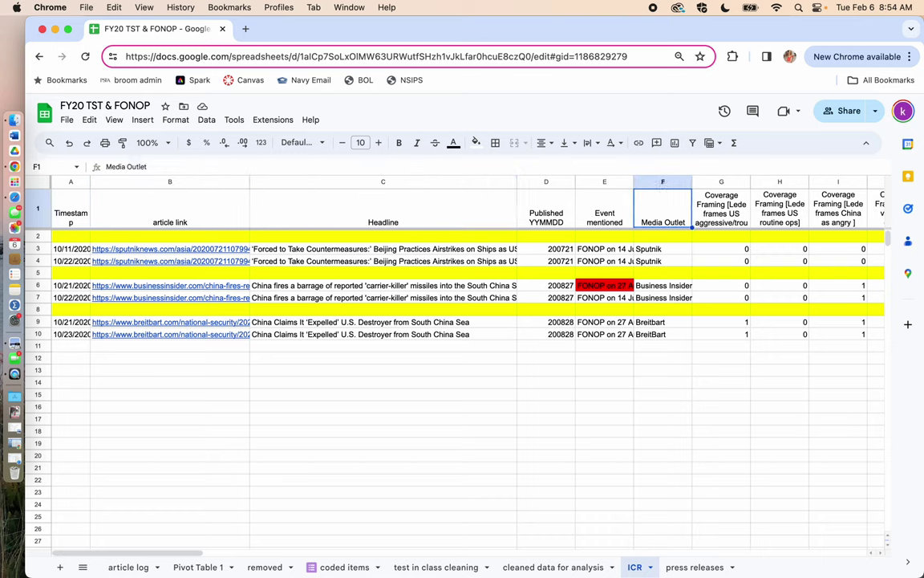
key(Right)
key(Right)
key(Right)
key(Right)
key(Right)
key(Right)
key(Right)
key(Right)
key(Right)
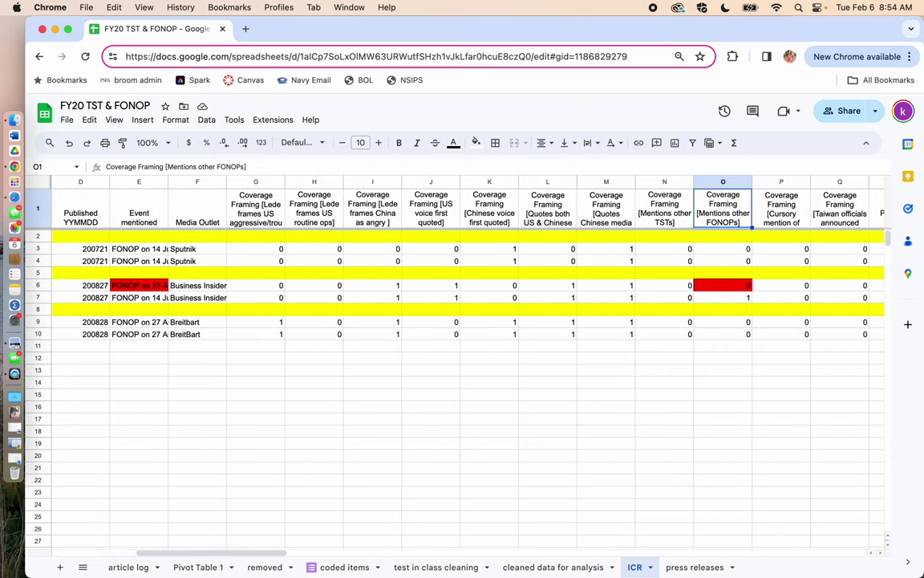
key(Right)
key(Right)
key(Right)
key(Right)
key(Right)
key(Right)
key(Right)
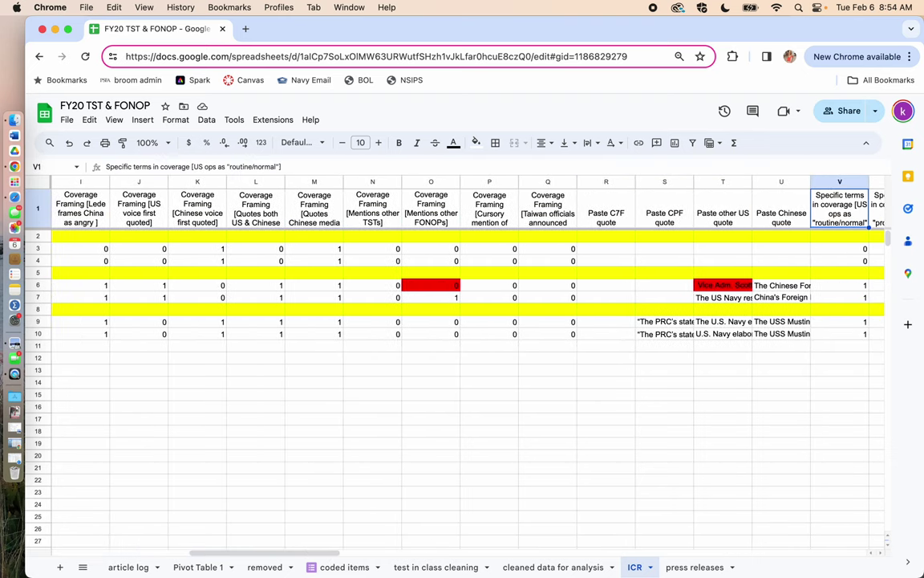
key(Right)
key(Right)
key(Right)
key(Right)
key(Right)
key(Right)
key(Right)
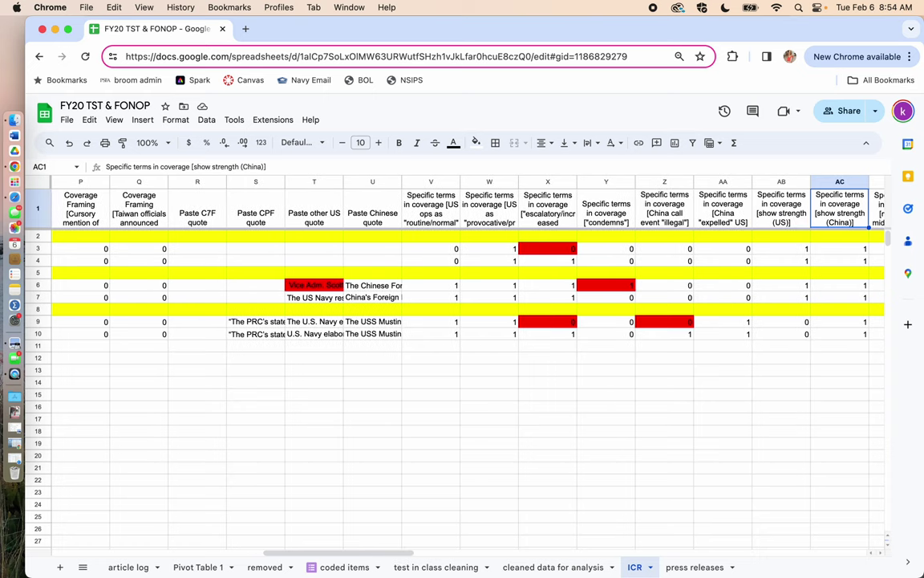
key(Right)
key(Right)
key(Right)
key(Right)
key(Right)
key(Right)
key(Right)
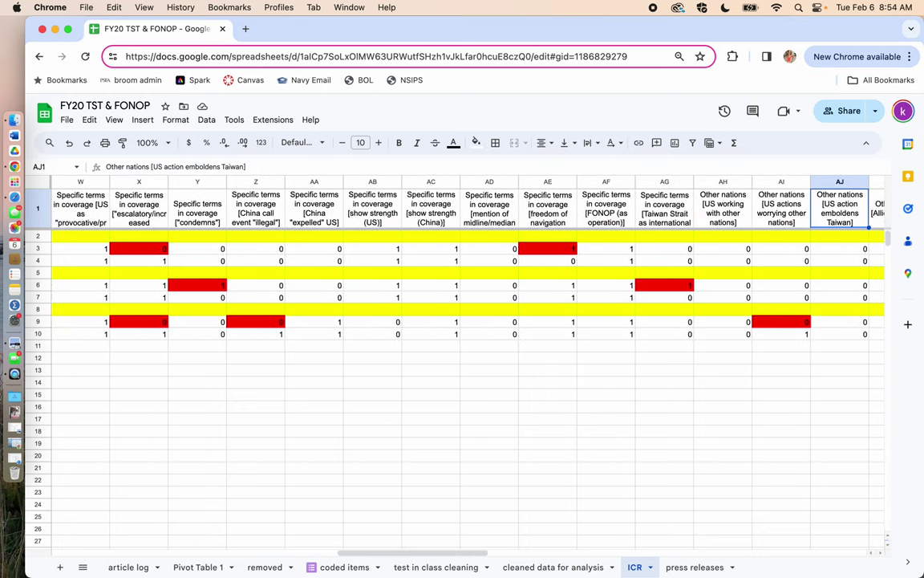
key(Right)
key(Right)
key(Right)
key(Right)
key(Right)
key(Right)
key(Right)
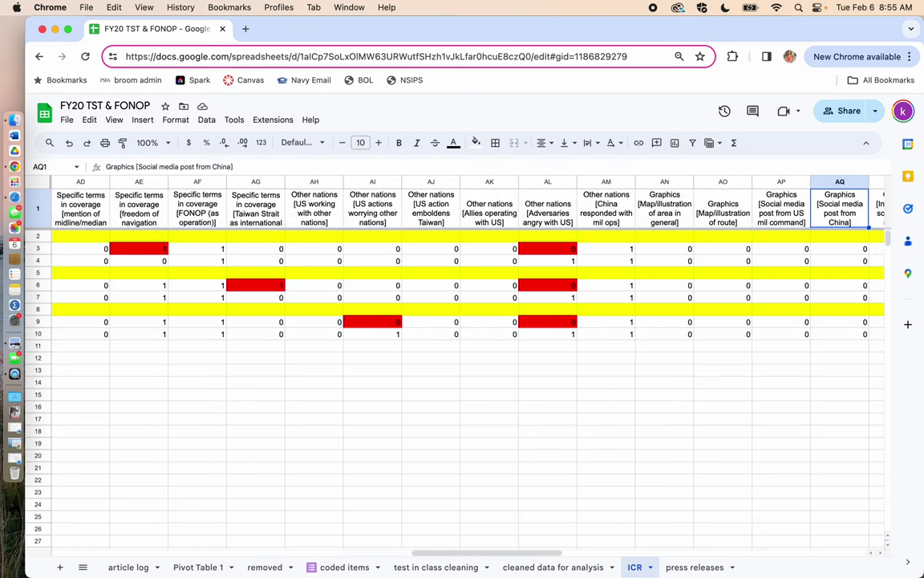
key(Right)
key(Right)
key(Right)
key(Right)
key(Right)
key(Right)
key(Right)
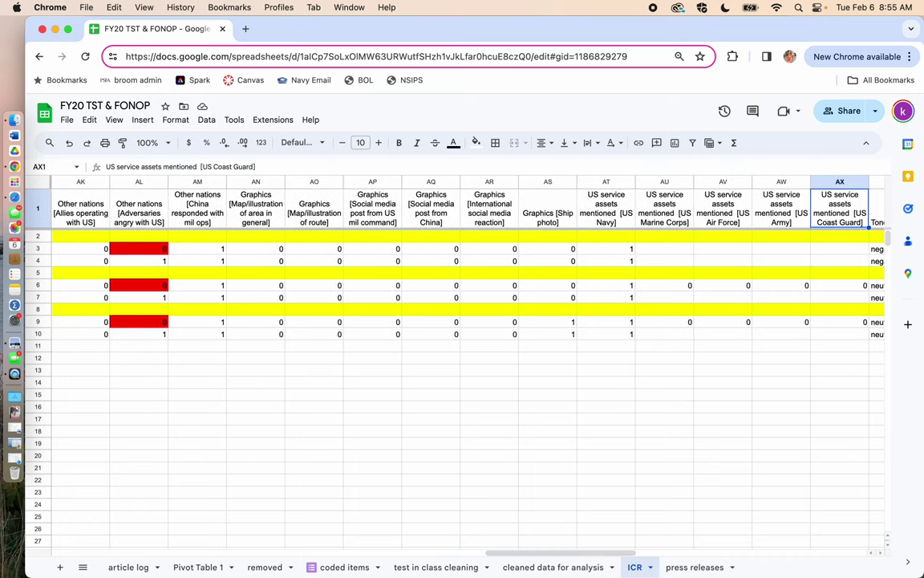
key(Right)
key(Right)
key(Right)
key(Right)
key(Right)
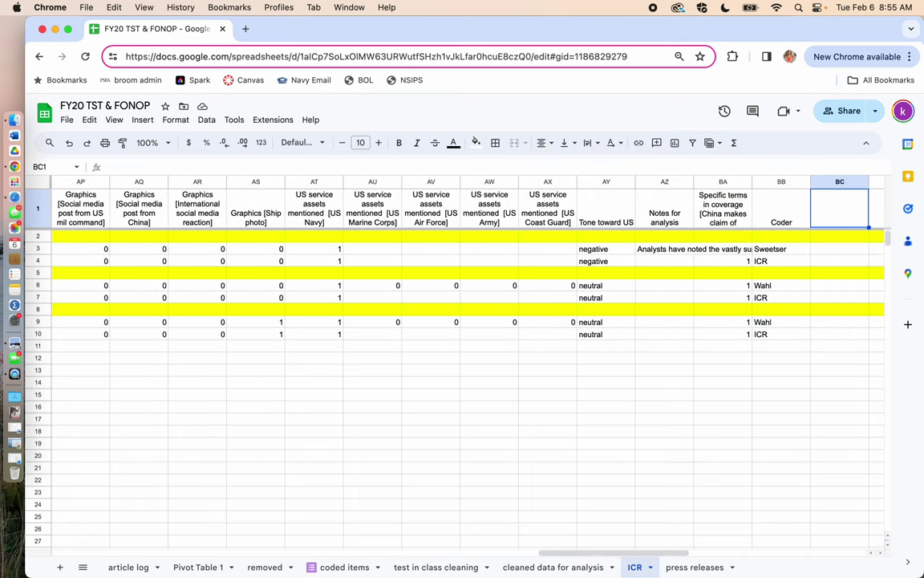
key(Left)
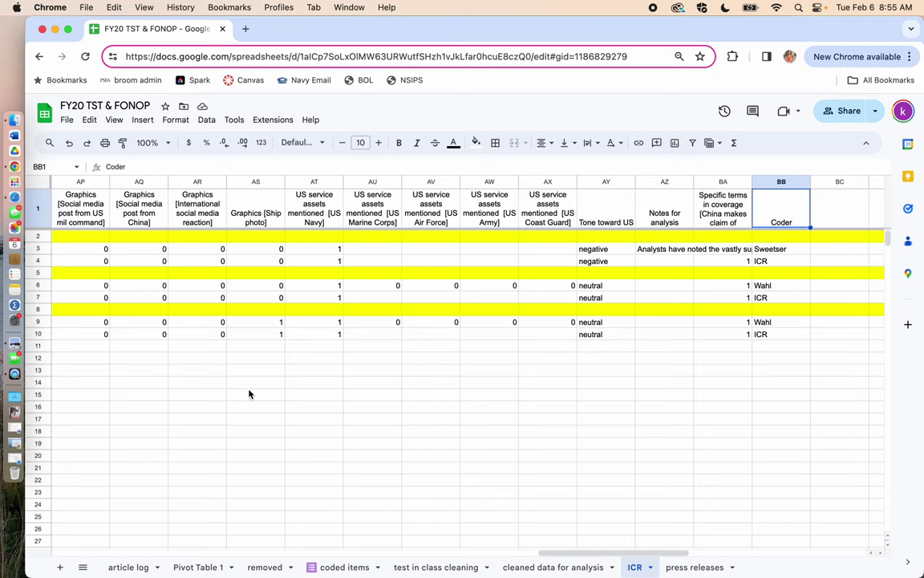
Bring up Spotlight search and type 'quical' to look for Calculator
scroll(249, 393, left, 1)
scroll(305, 385, left, 2)
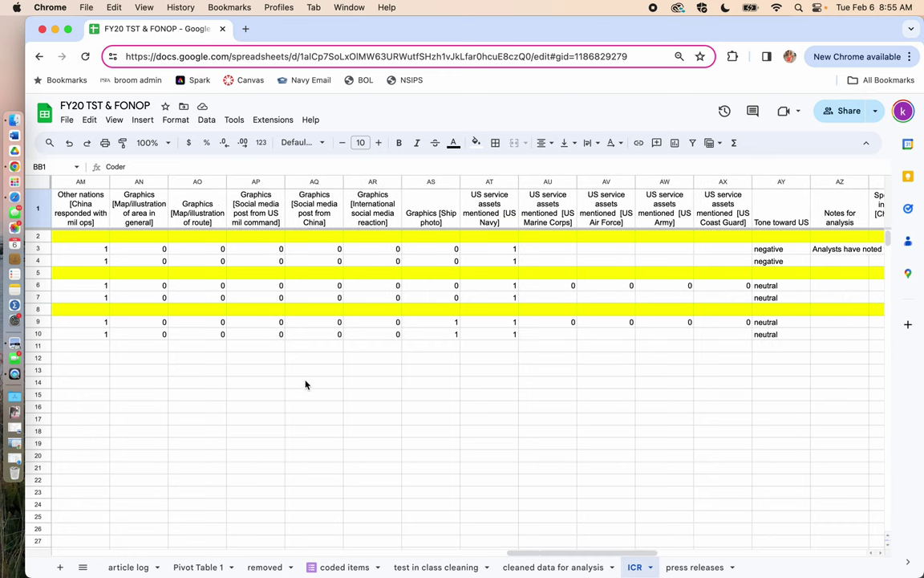
scroll(305, 384, left, 3)
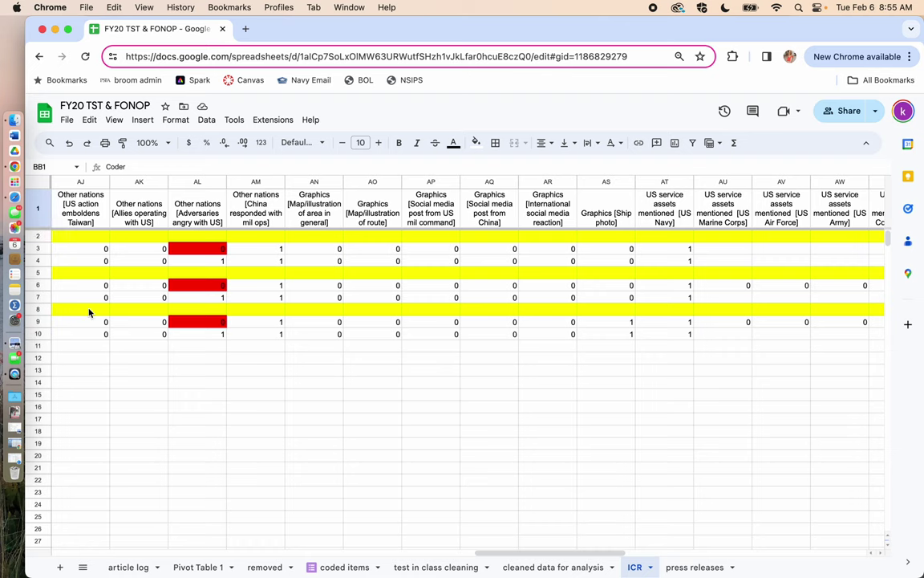
key(super+space)
text(qui)
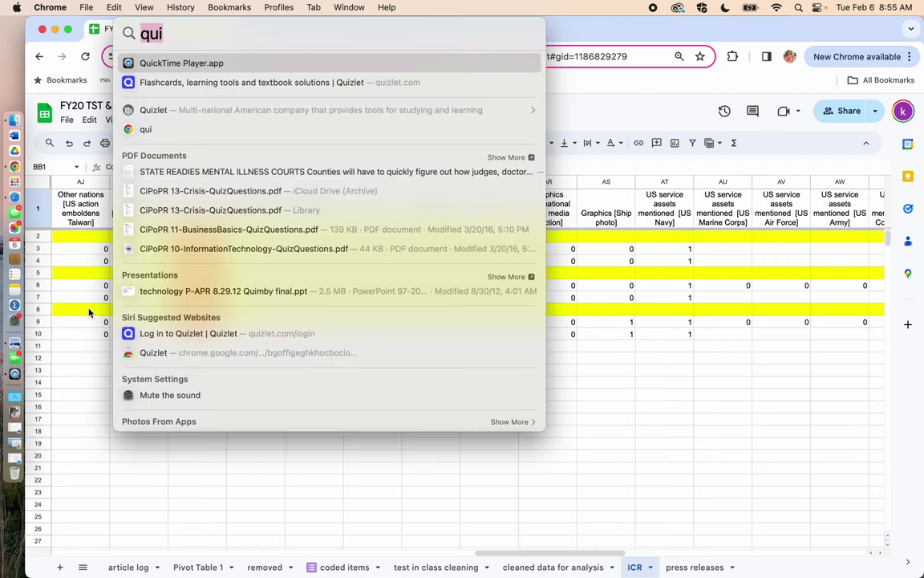
text(cal)
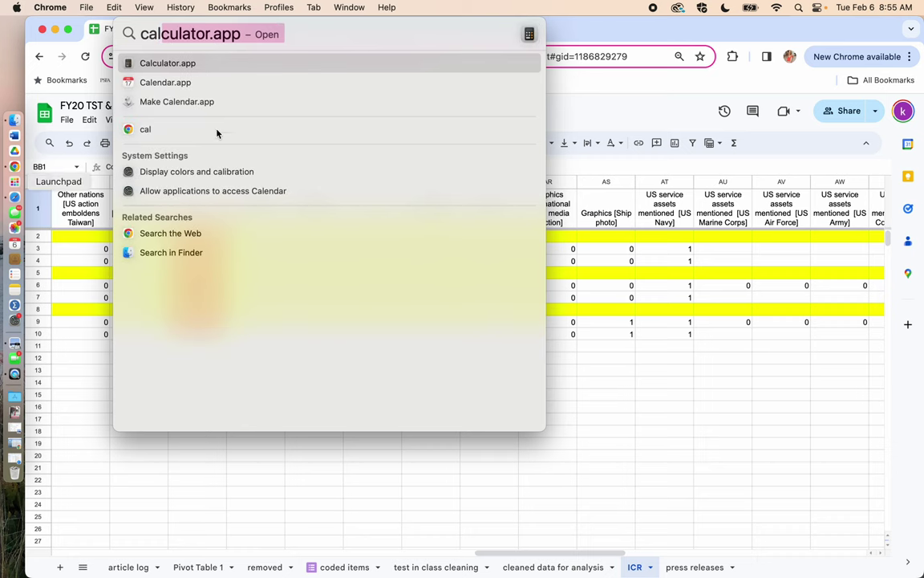
Launch Calculator, compute 50 ÷ 53 ≈ 0.9434, then quit back to the spreadsheet
click(151, 62)
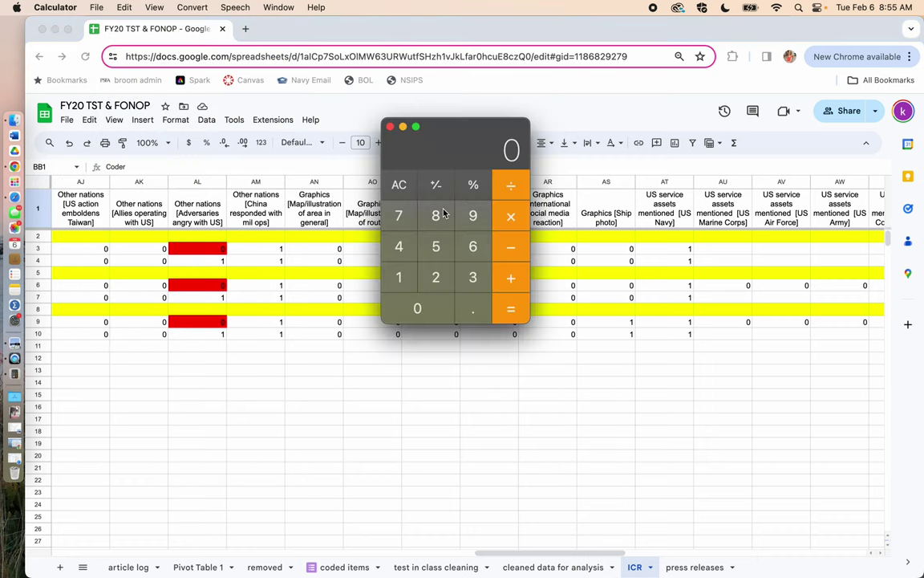
click(439, 253)
click(425, 311)
click(514, 186)
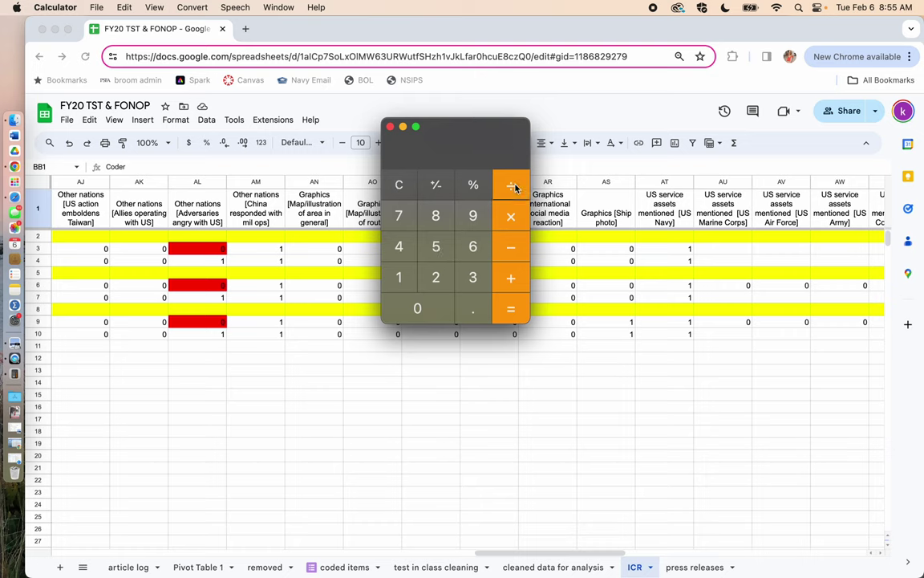
click(436, 245)
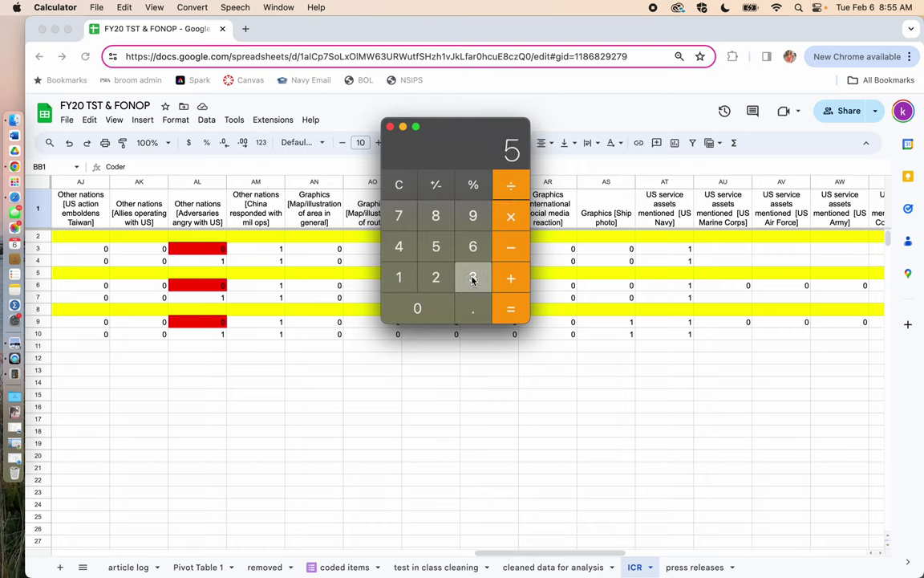
click(473, 277)
click(507, 309)
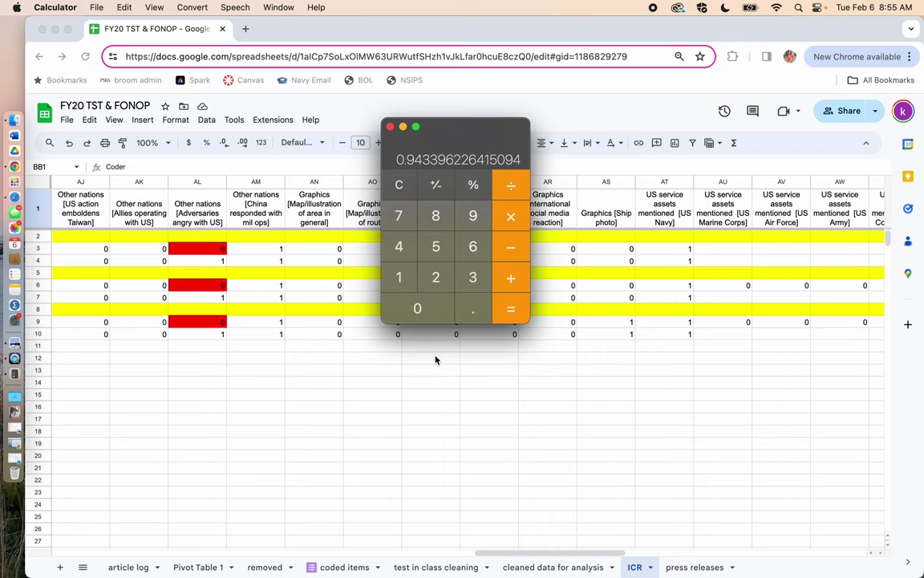
key(super+q)
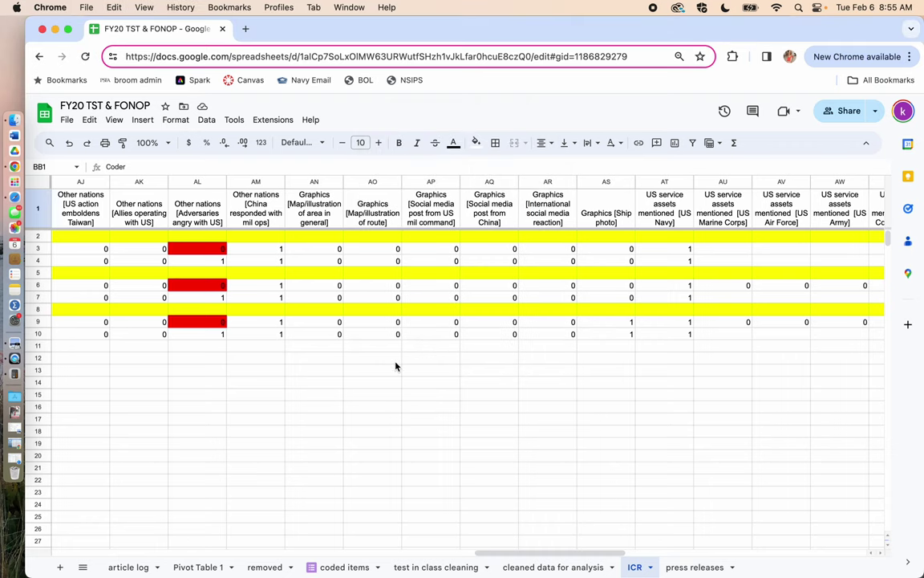
scroll(396, 367, left, 15)
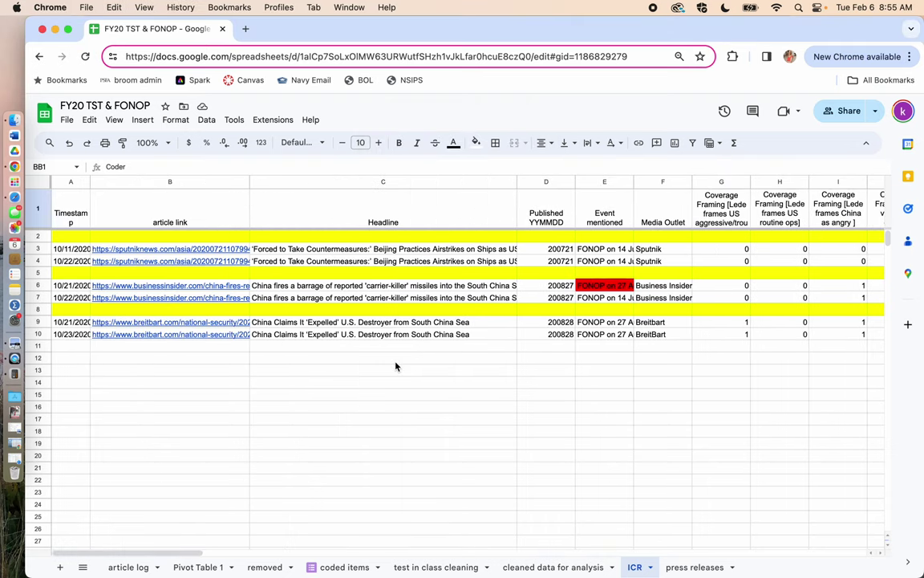
click(614, 292)
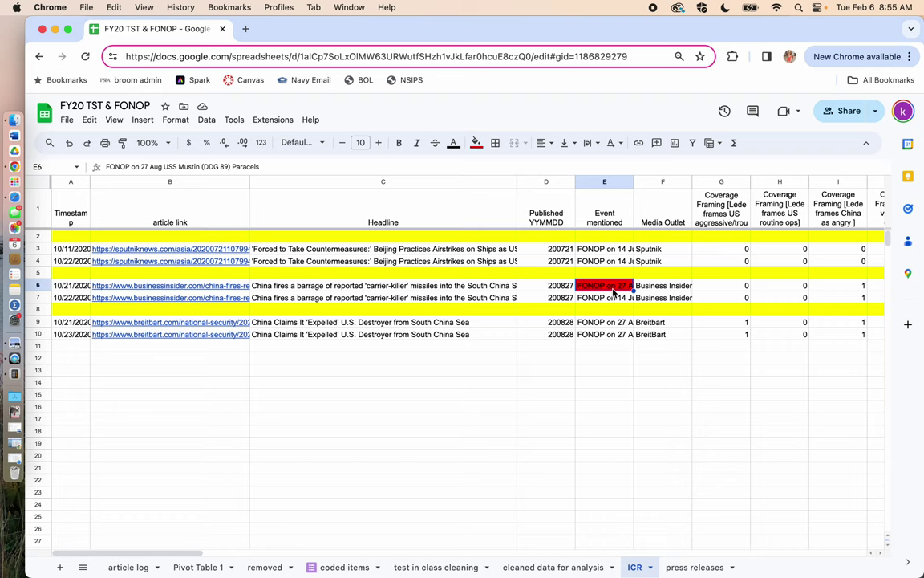
scroll(614, 292, right, 1)
scroll(614, 294, right, 4)
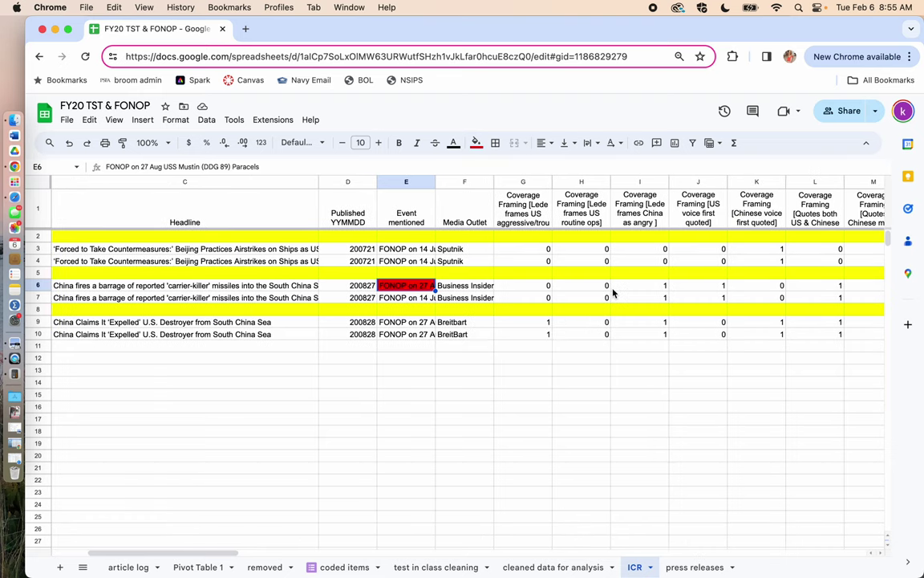
key(Right)
key(Right)
key(Right)
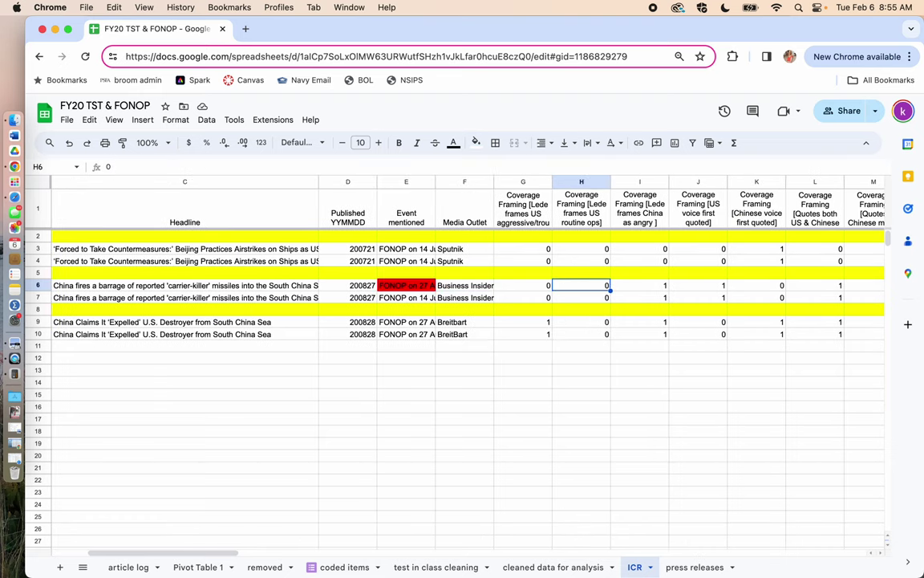
key(Right)
key(Right)
key(Right)
key(Right)
key(Right)
key(Right)
key(Right)
key(Right)
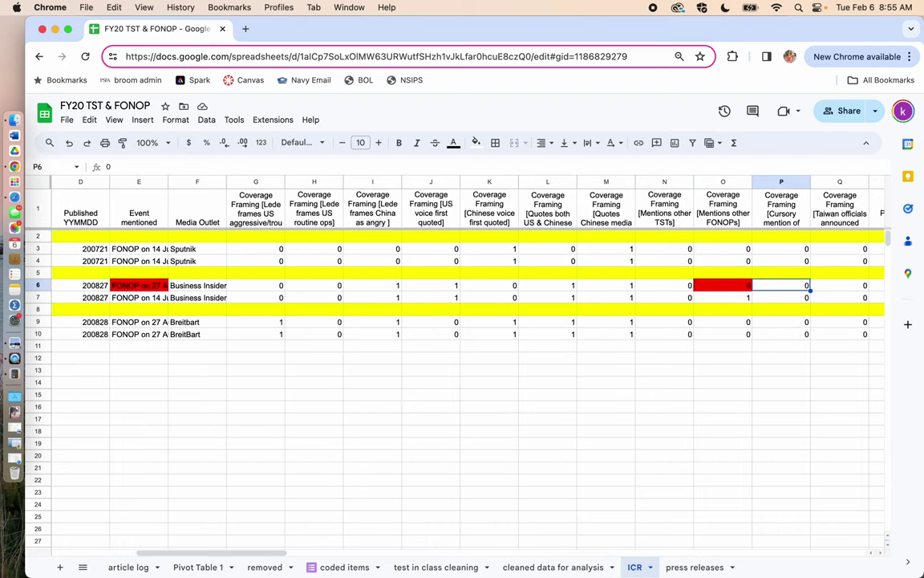
click(727, 283)
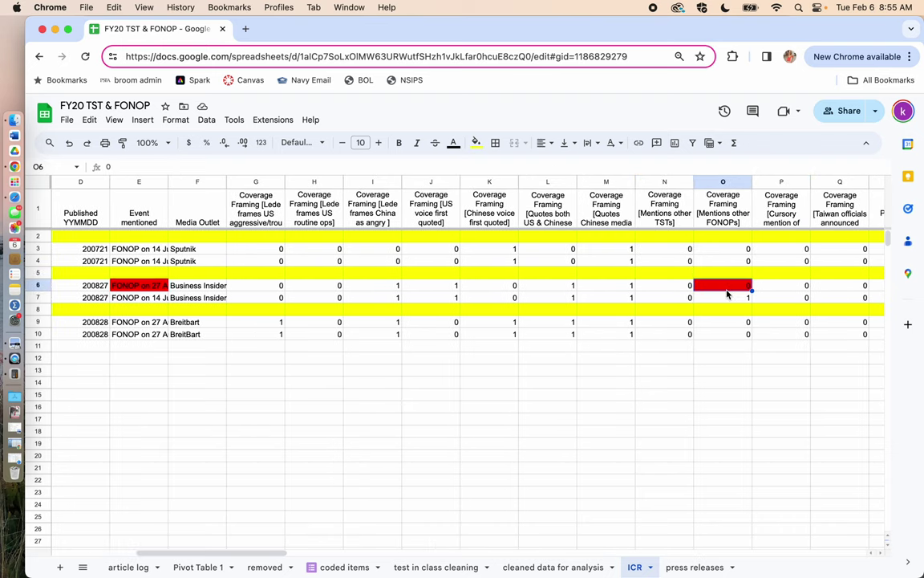
scroll(727, 294, right, 4)
scroll(727, 294, right, 2)
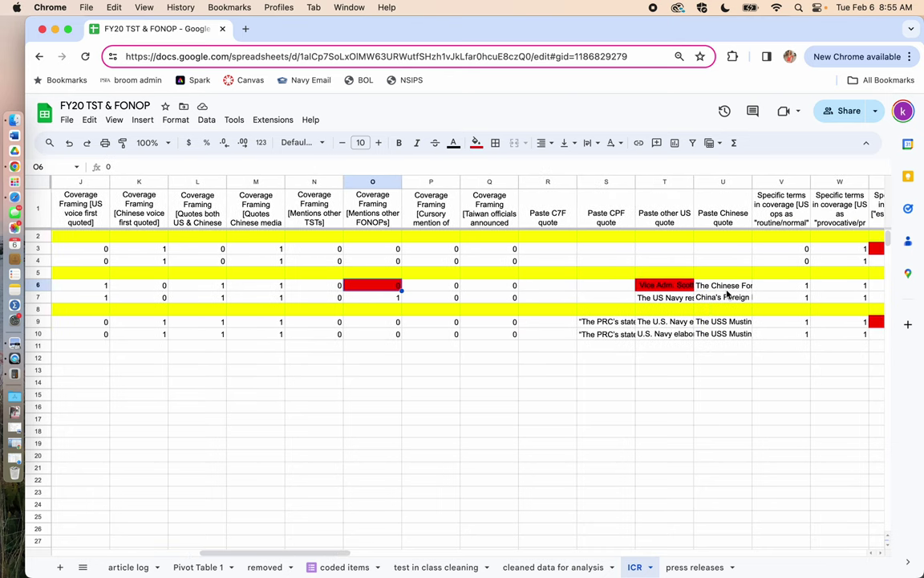
click(666, 291)
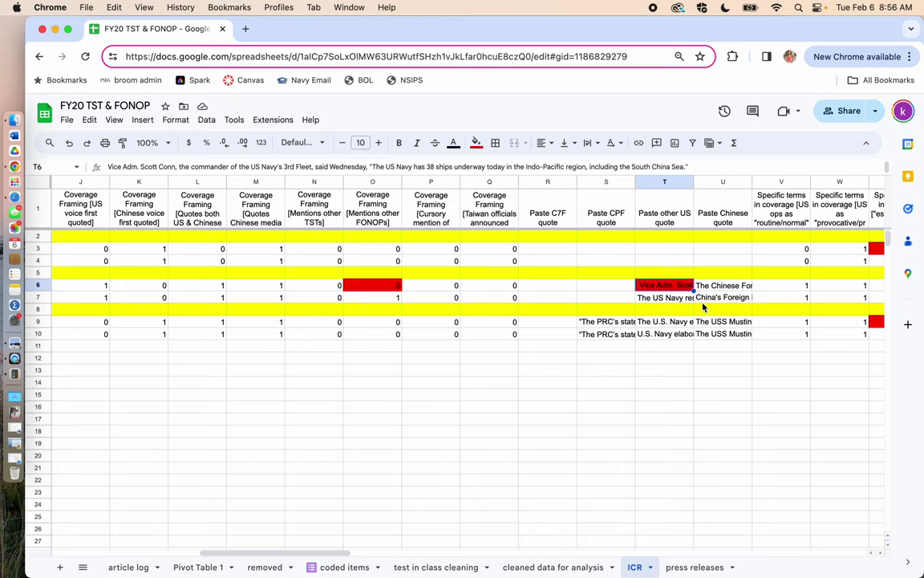
key(Right)
key(Right)
key(Right)
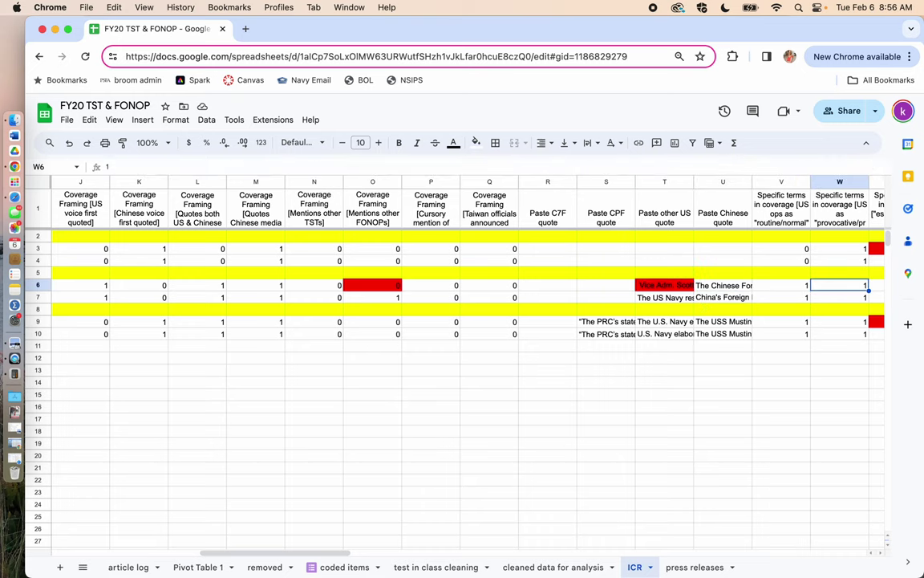
key(Right)
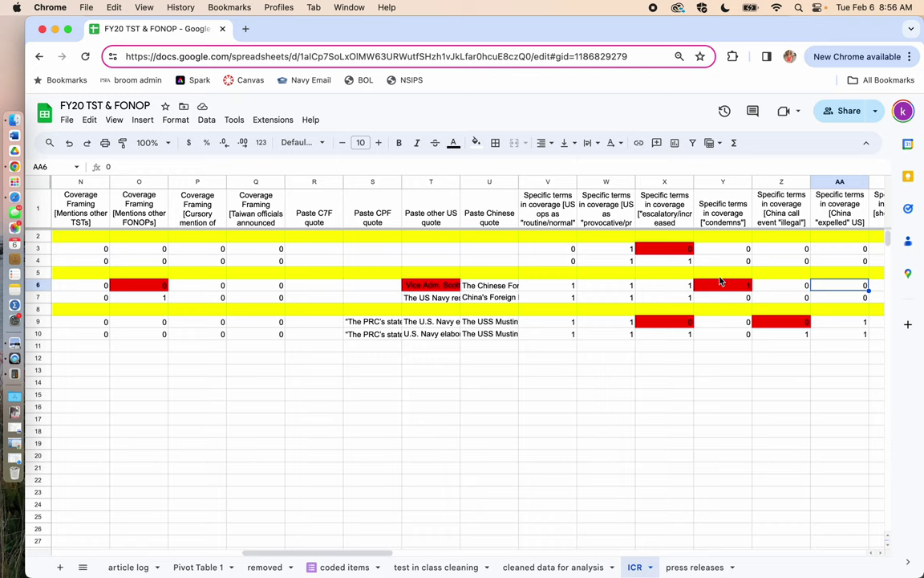
click(726, 289)
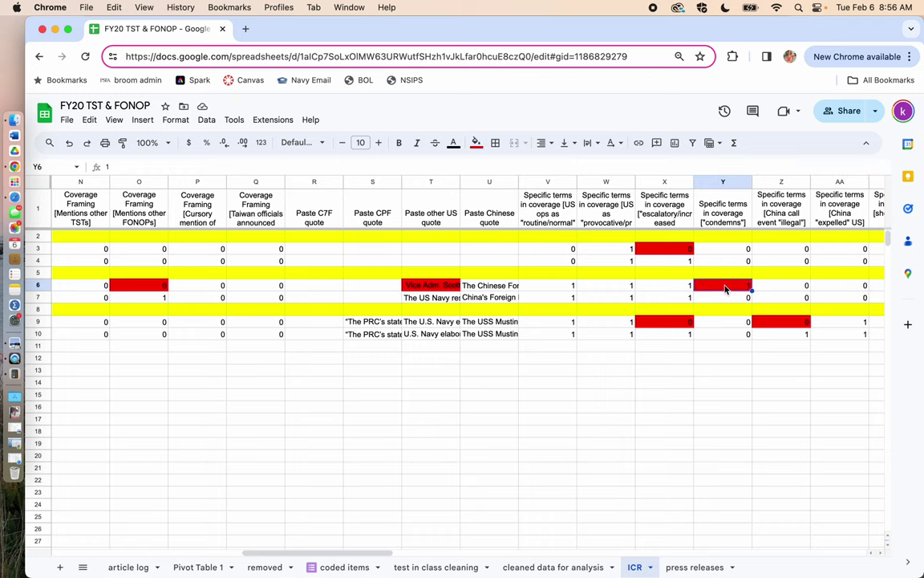
key(Right)
scroll(462, 289, right, 3)
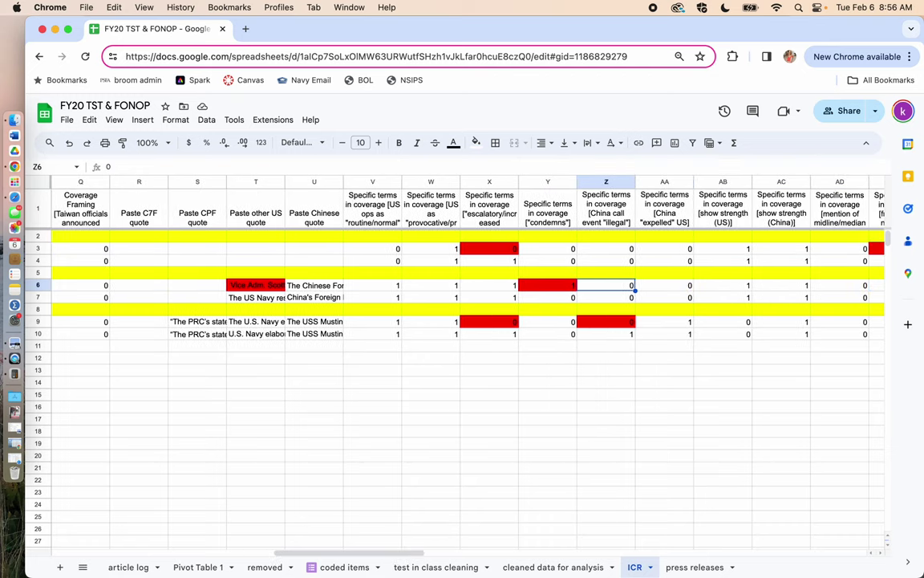
scroll(462, 289, left, 5)
scroll(462, 289, left, 4)
scroll(463, 289, left, 4)
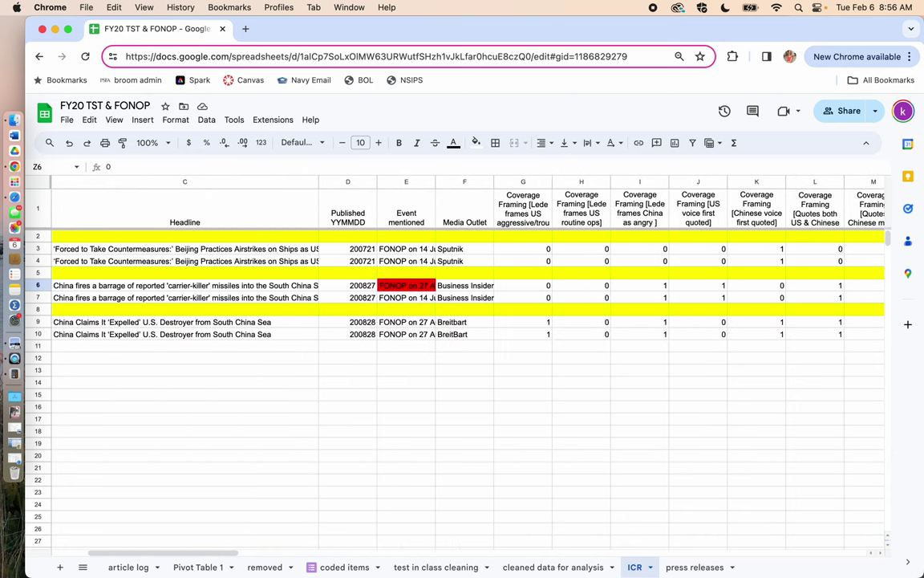
scroll(463, 289, right, 3)
scroll(462, 289, right, 1)
scroll(462, 289, right, 1)
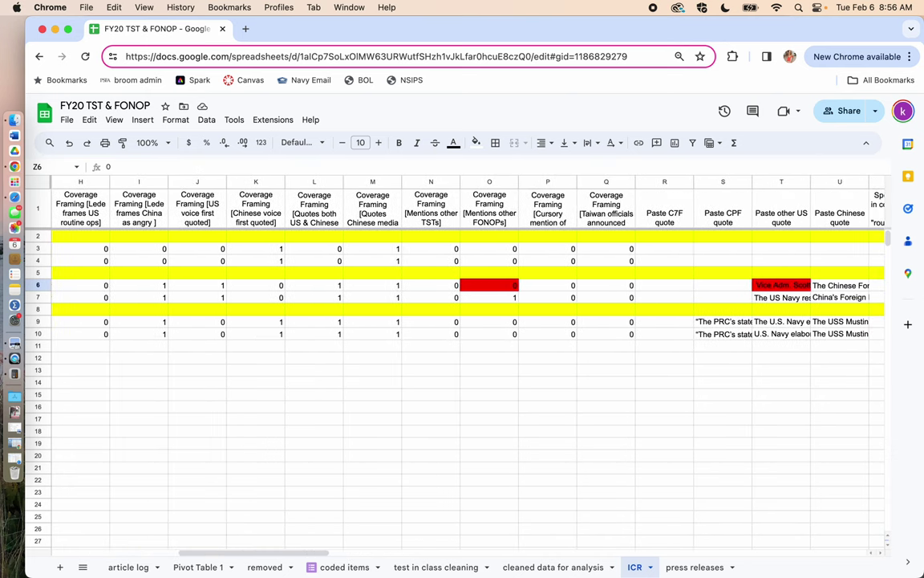
scroll(462, 289, right, 3)
scroll(463, 289, right, 2)
scroll(463, 289, right, 2)
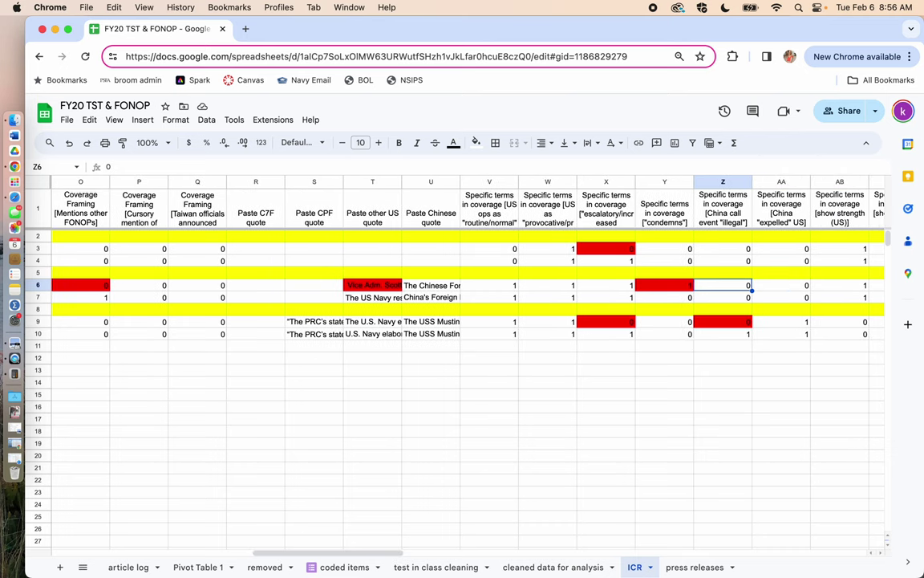
scroll(463, 289, right, 3)
scroll(462, 289, right, 3)
scroll(463, 289, right, 2)
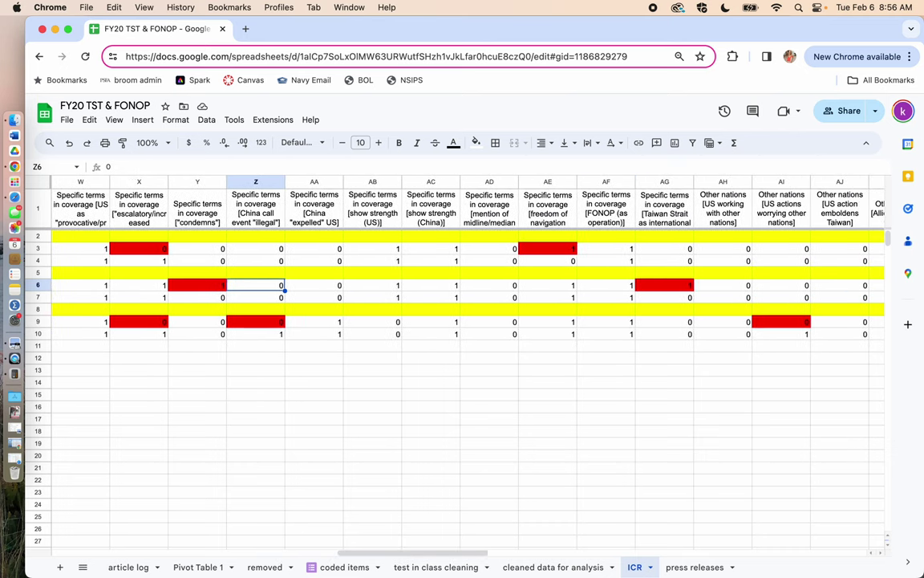
scroll(463, 289, right, 1)
scroll(462, 289, right, 2)
scroll(462, 289, right, 1)
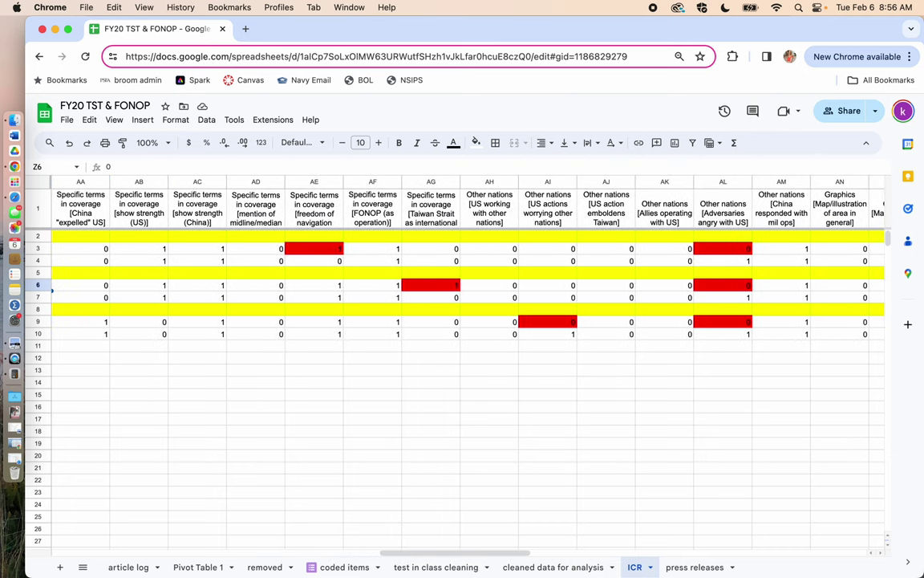
scroll(462, 288, right, 3)
scroll(462, 289, right, 2)
scroll(463, 289, right, 2)
scroll(462, 289, right, 2)
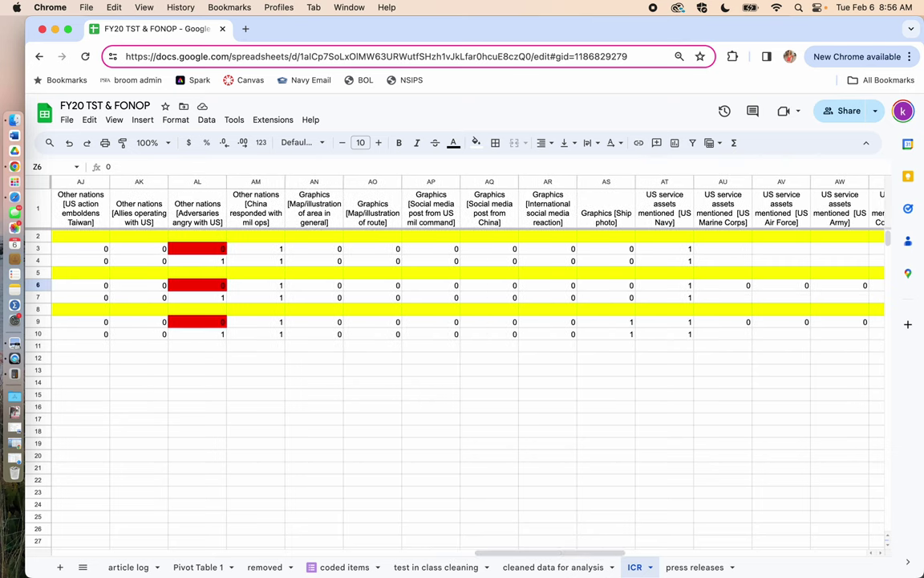
scroll(462, 288, right, 2)
scroll(462, 289, right, 2)
scroll(462, 289, right, 2)
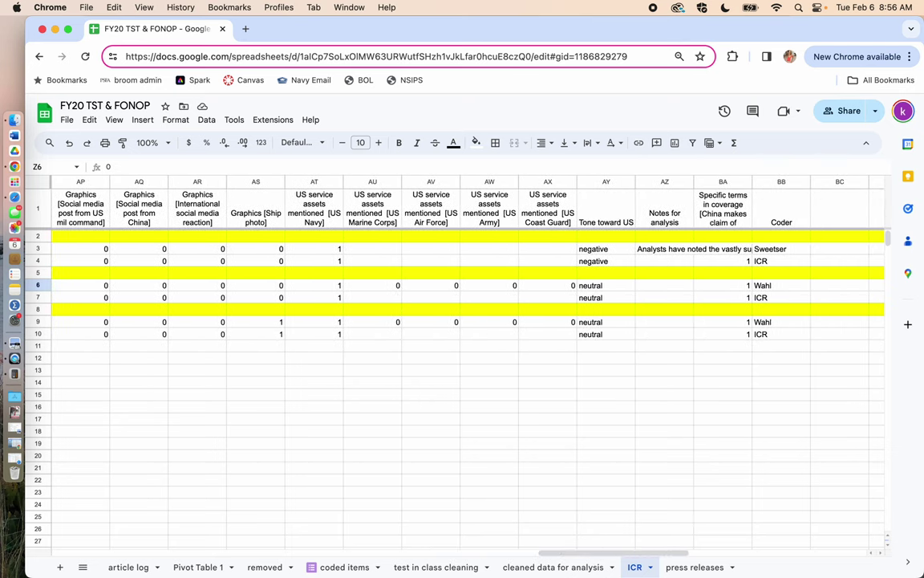
scroll(503, 257, left, 3)
scroll(503, 257, left, 2)
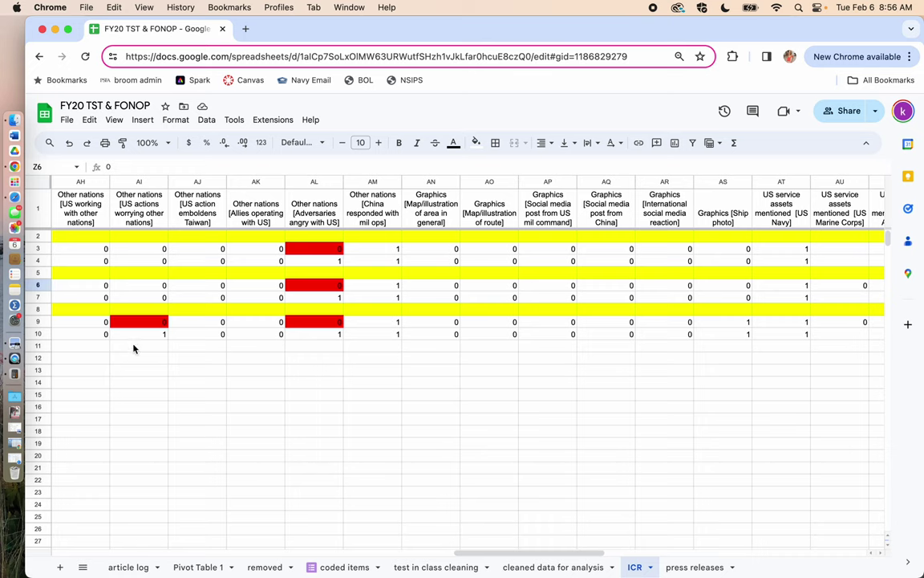
Clear Calculator and compute 53 − 6 = 47 agreeing codes
click(9, 375)
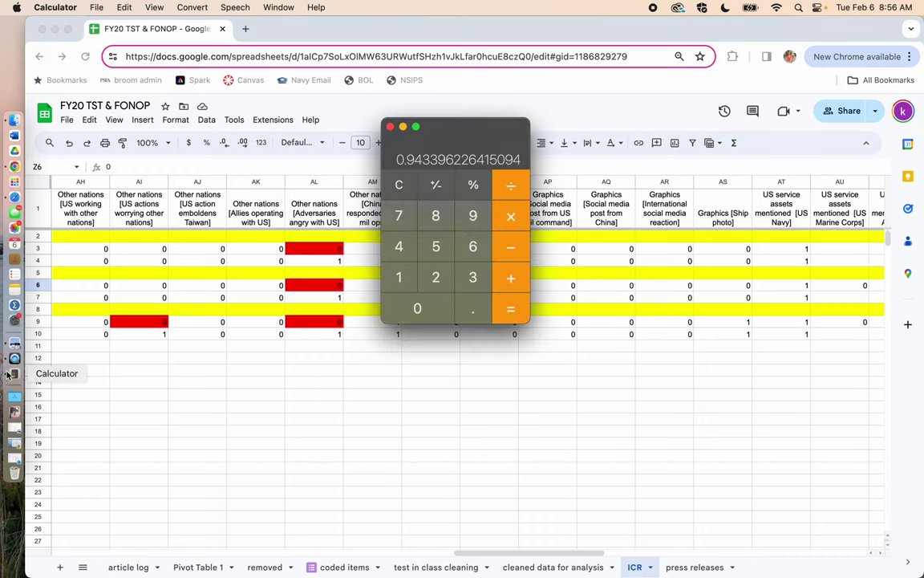
click(398, 185)
text(53)
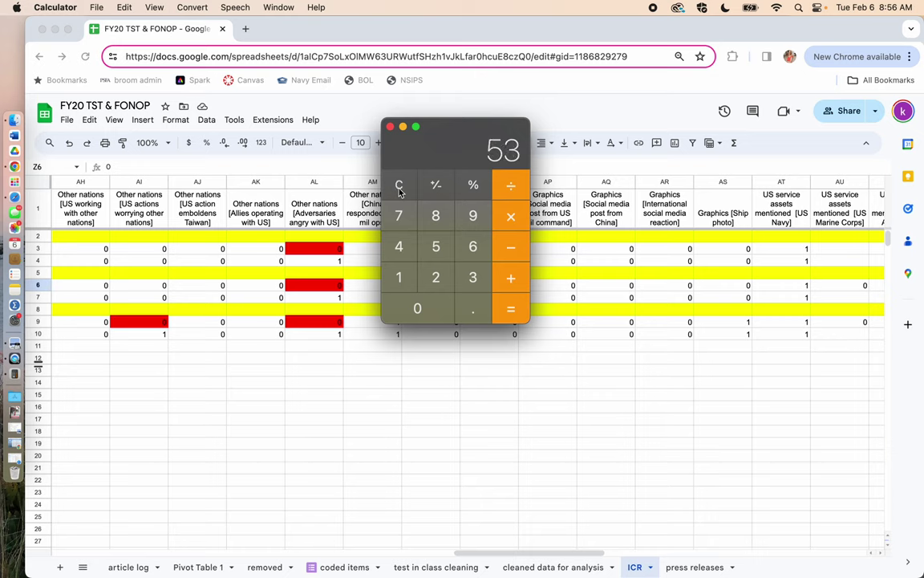
key(minus)
text(6)
click(515, 315)
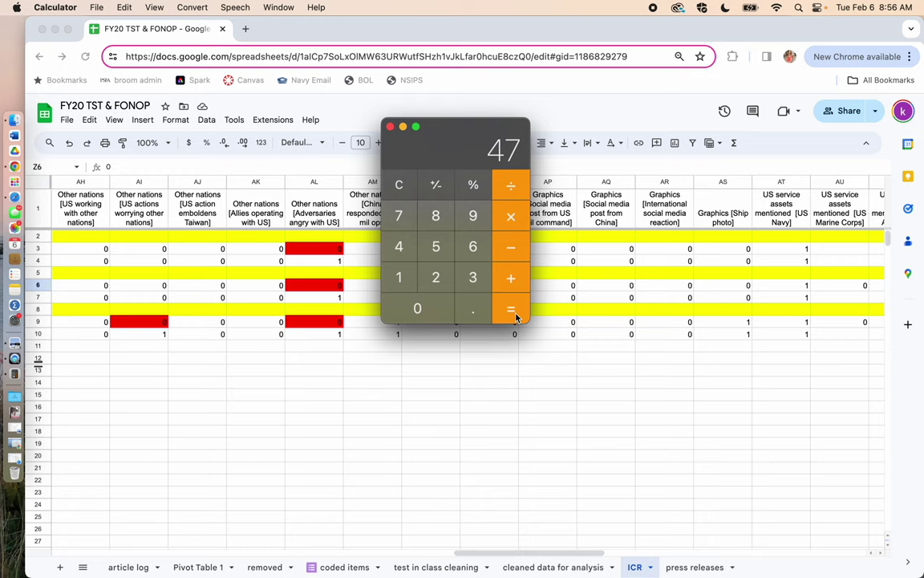
Divide 47 by 53 for about 0.8868 and return to the spreadsheet
click(508, 185)
text(5)
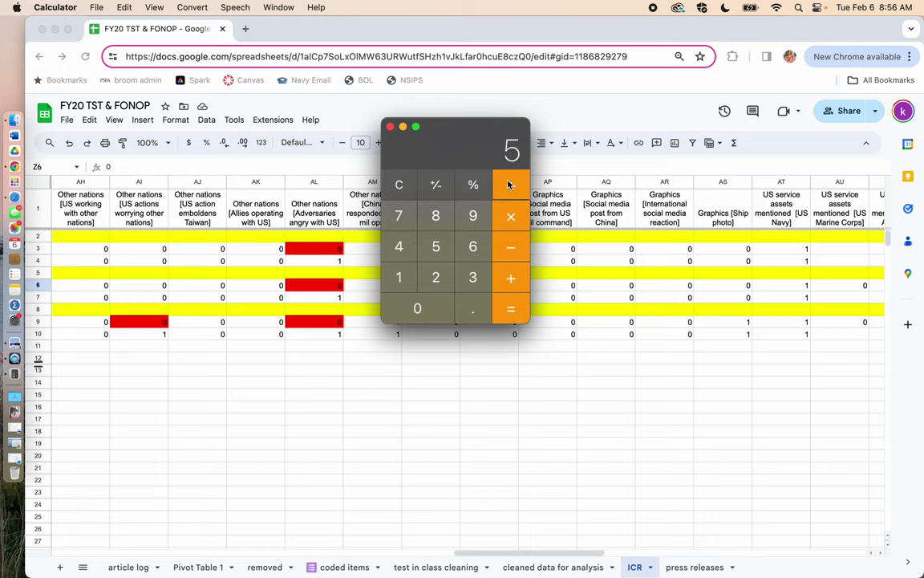
text(3)
click(515, 318)
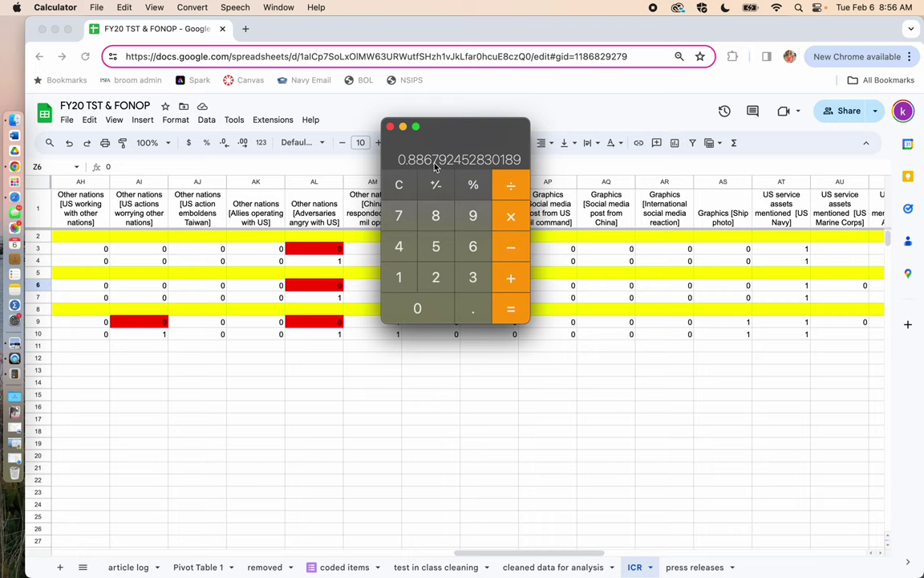
key(super+q)
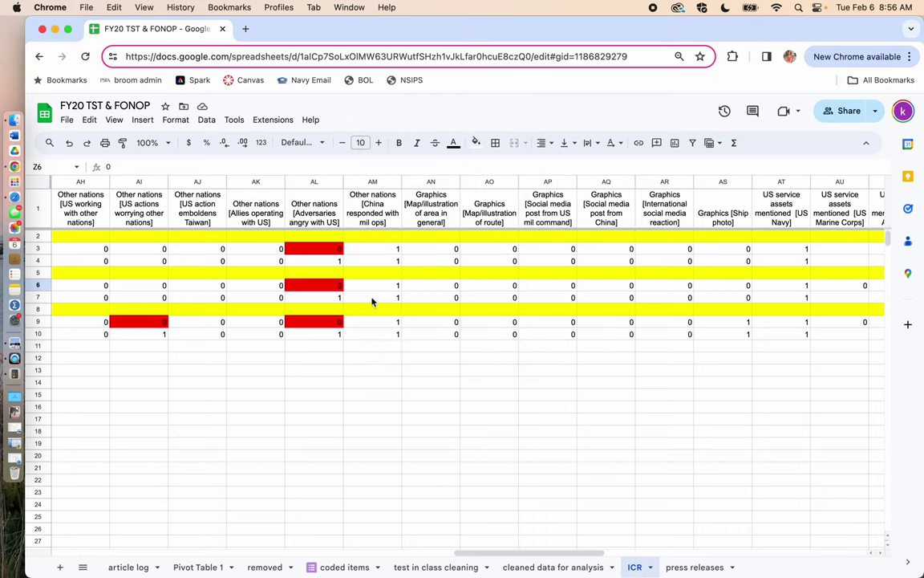
Select red cell AL6, then browse the 'cleaned data for analysis' sheet's coded articles
click(318, 290)
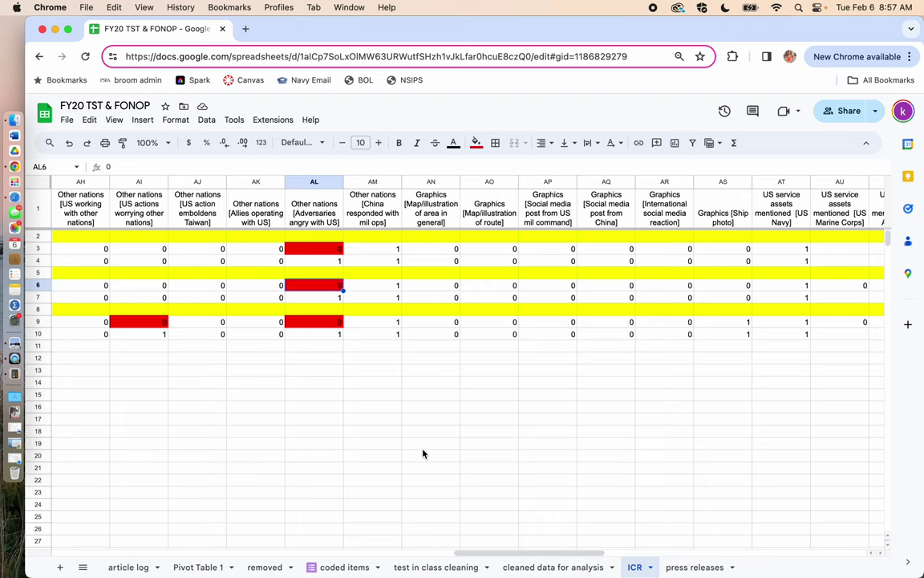
click(554, 568)
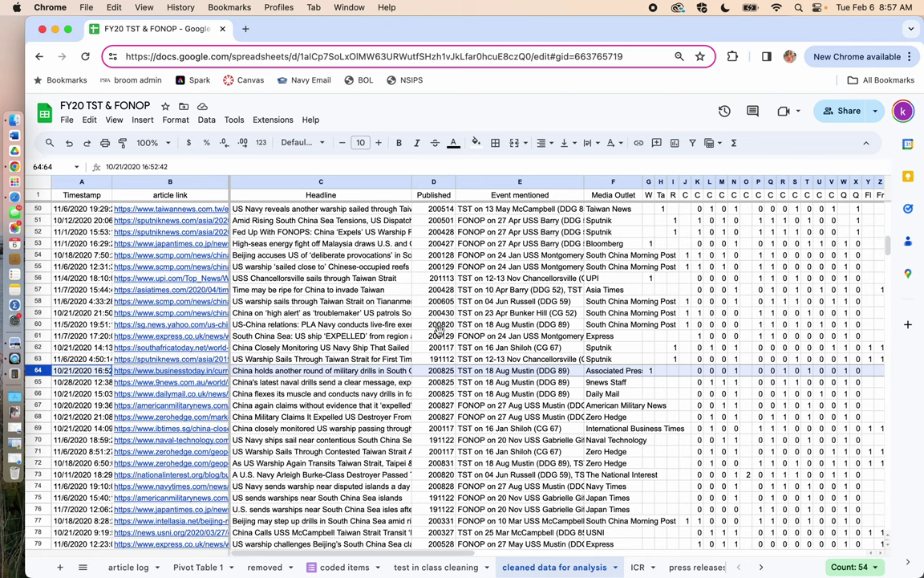
scroll(389, 375, down, 3)
scroll(388, 375, down, 3)
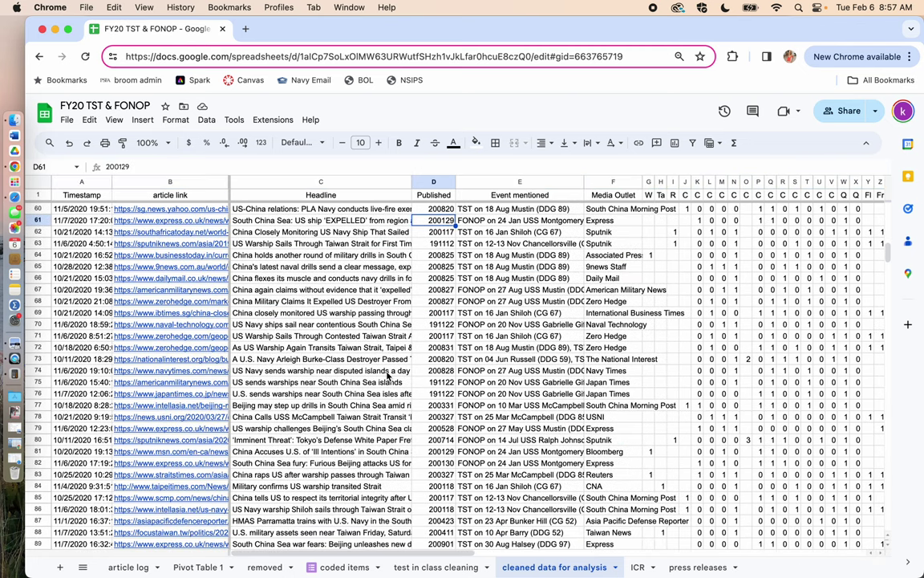
scroll(389, 374, down, 5)
scroll(388, 375, down, 5)
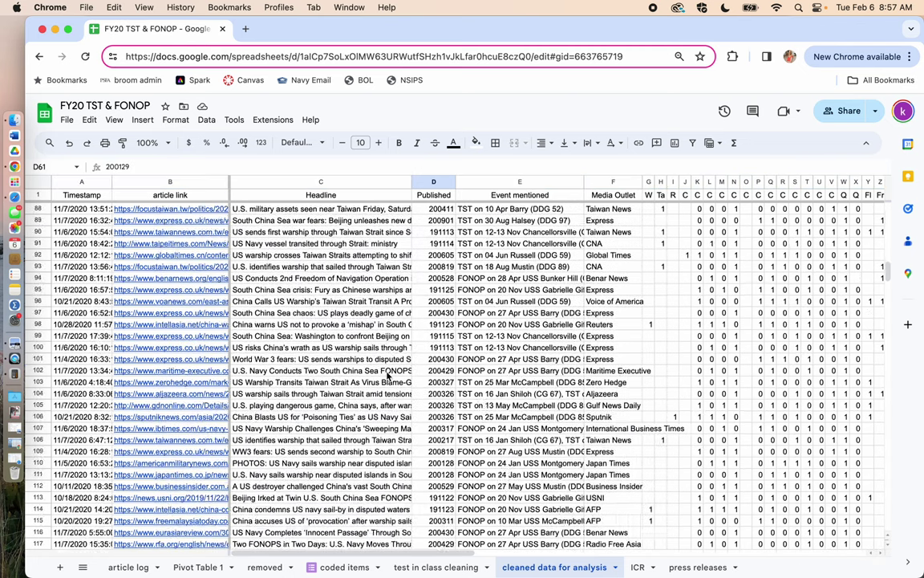
scroll(389, 375, down, 5)
scroll(388, 374, down, 5)
scroll(389, 375, down, 3)
scroll(388, 375, down, 2)
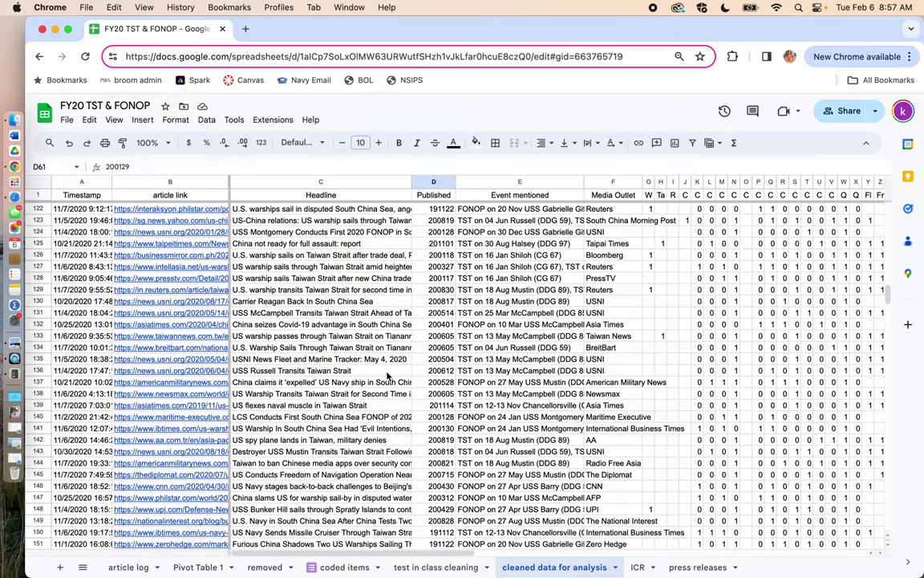
scroll(388, 374, down, 3)
scroll(388, 375, down, 2)
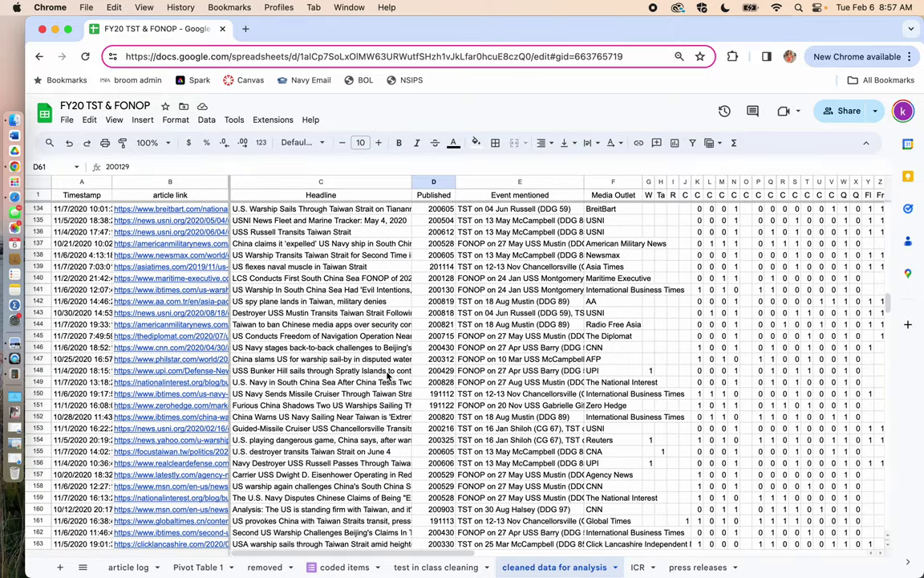
scroll(389, 375, down, 1)
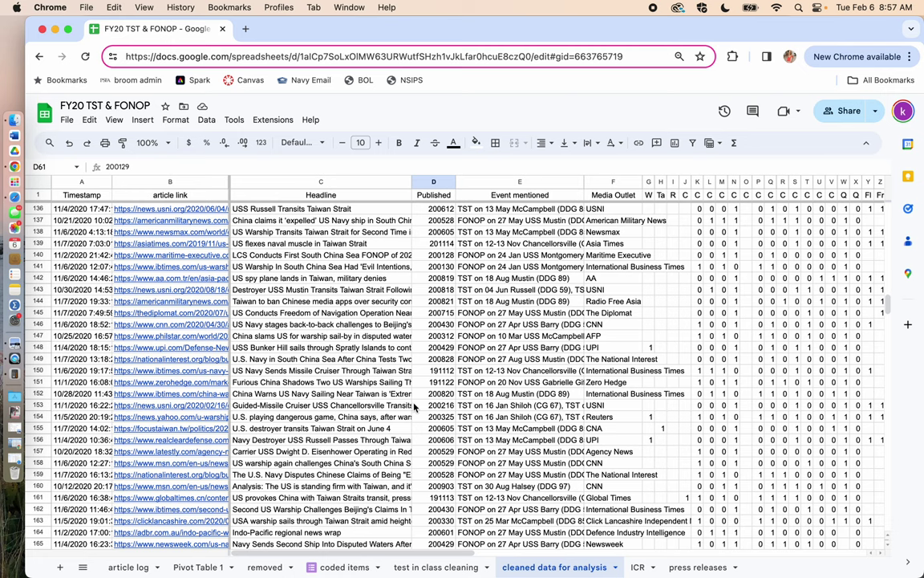
scroll(388, 375, down, 5)
scroll(414, 407, down, 1)
scroll(414, 407, down, 3)
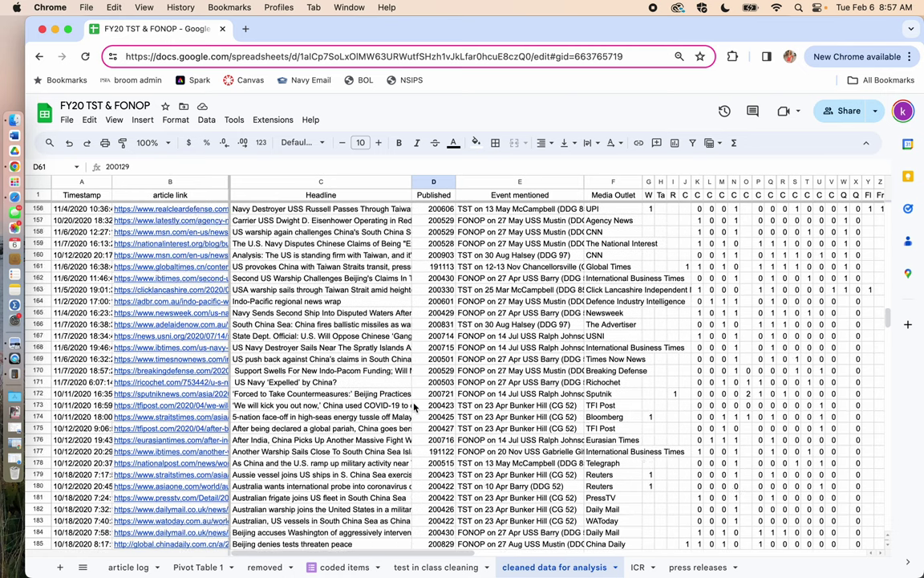
scroll(414, 407, down, 2)
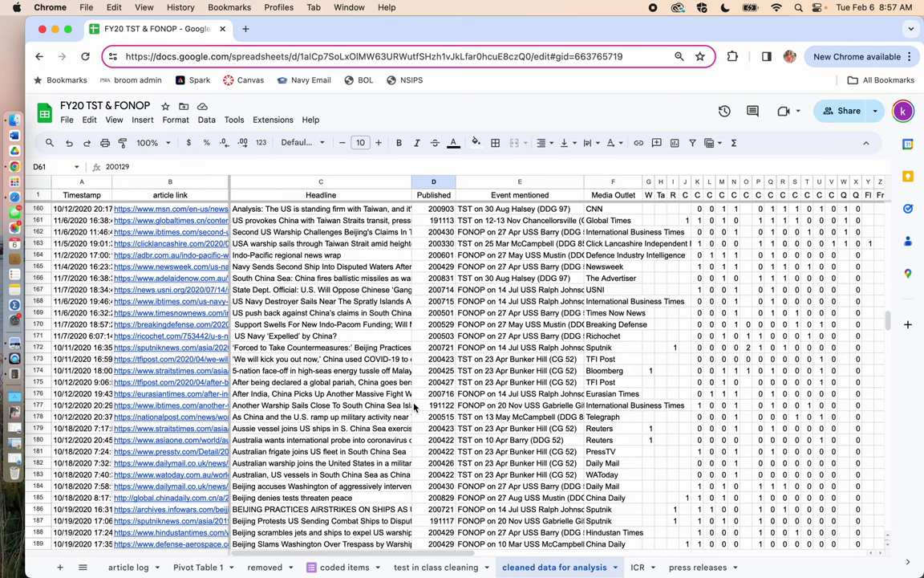
scroll(414, 406, down, 3)
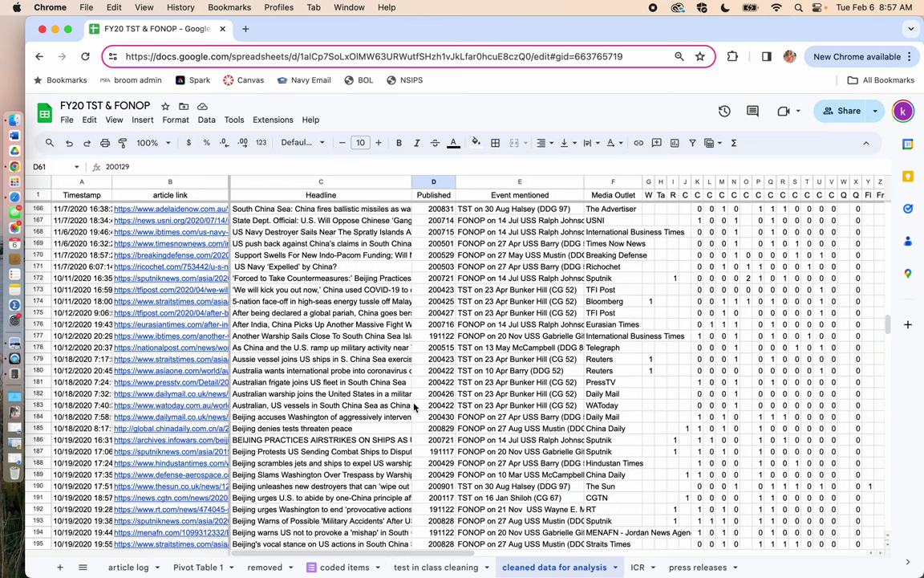
scroll(414, 407, down, 2)
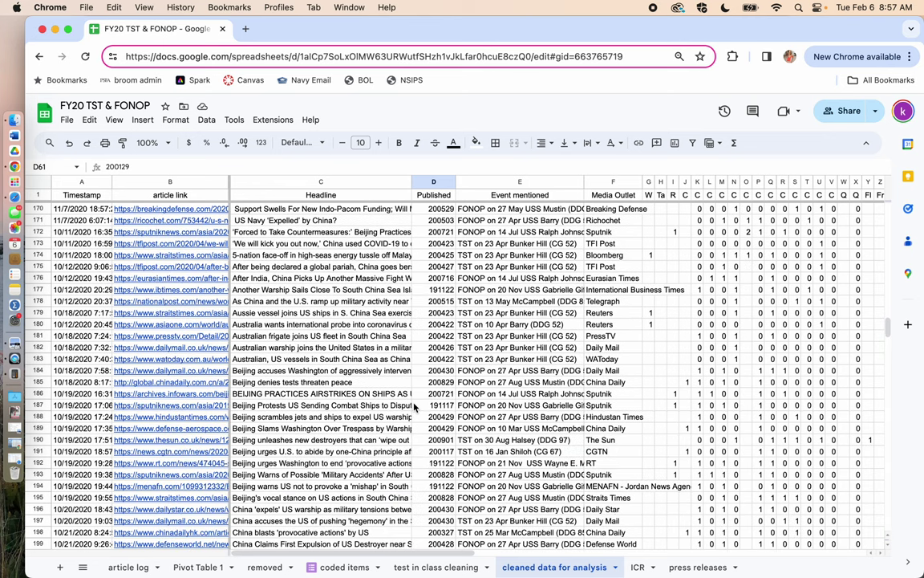
scroll(414, 407, down, 3)
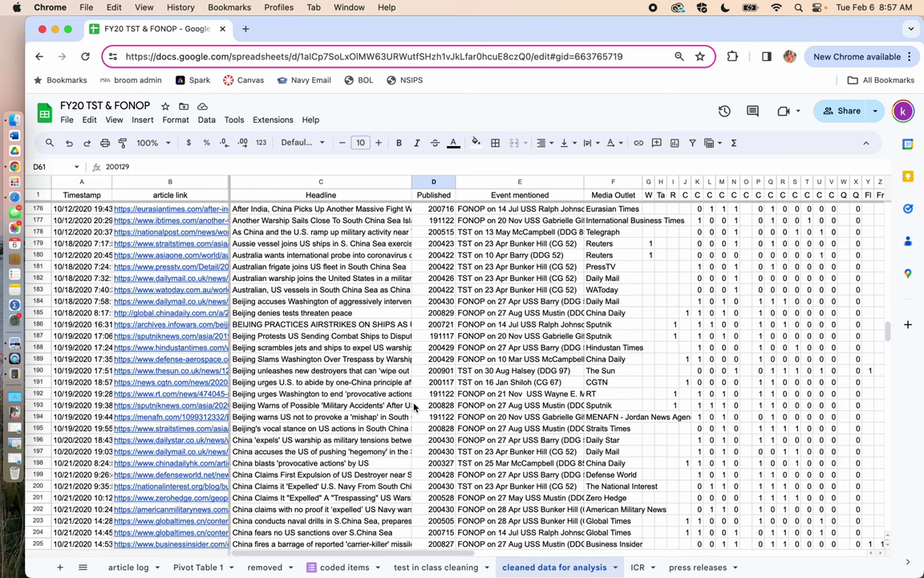
scroll(414, 407, down, 2)
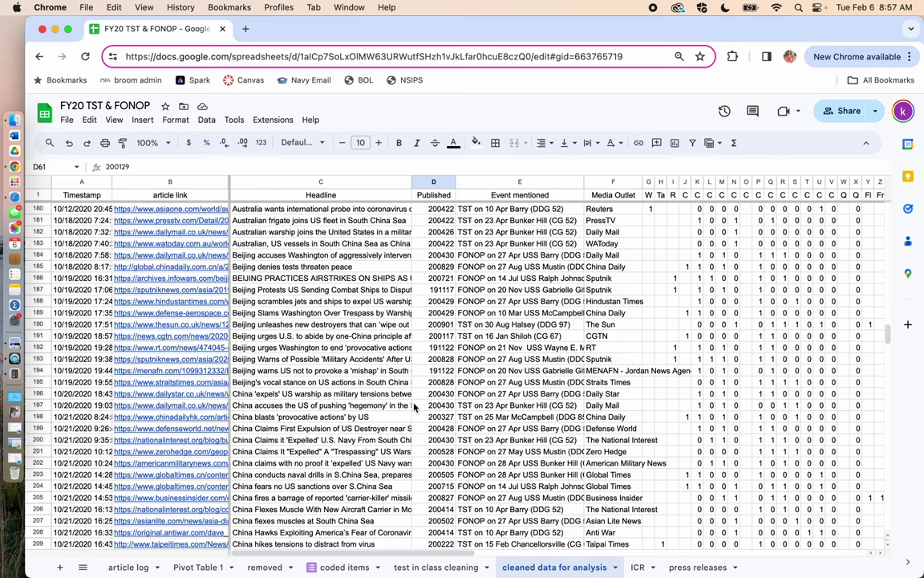
scroll(414, 407, down, 1)
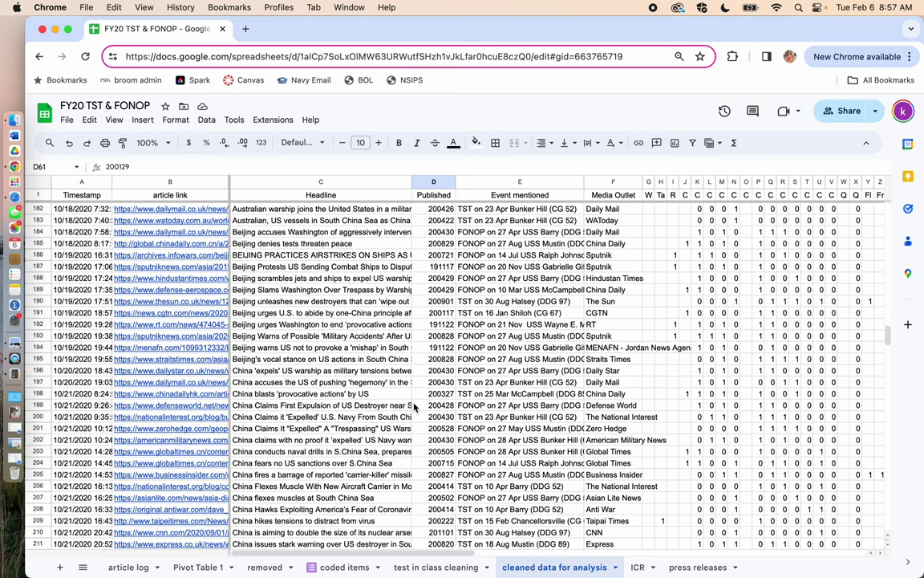
scroll(414, 407, down, 1)
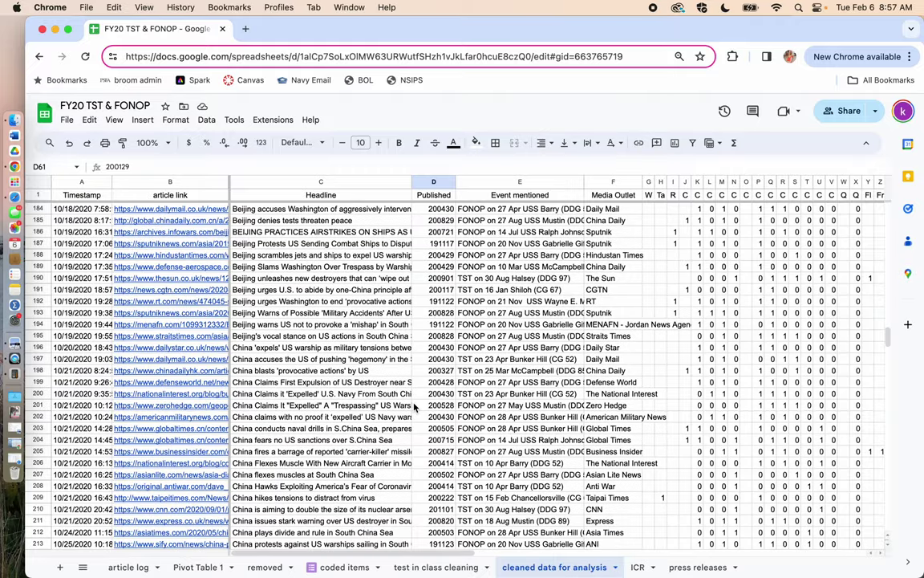
scroll(414, 406, down, 4)
scroll(414, 407, down, 10)
scroll(414, 407, down, 8)
scroll(414, 407, up, 15)
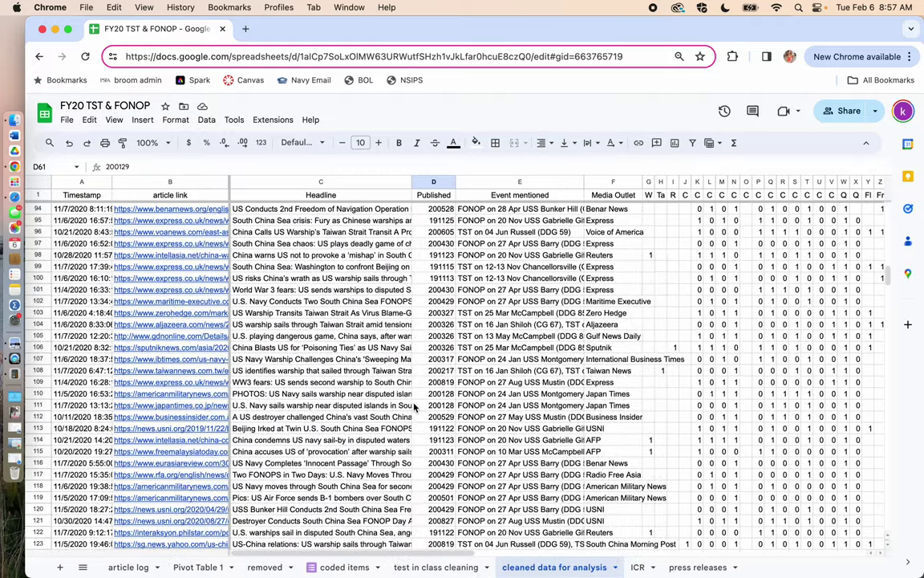
scroll(414, 407, up, 15)
scroll(415, 407, up, 15)
scroll(414, 407, up, 15)
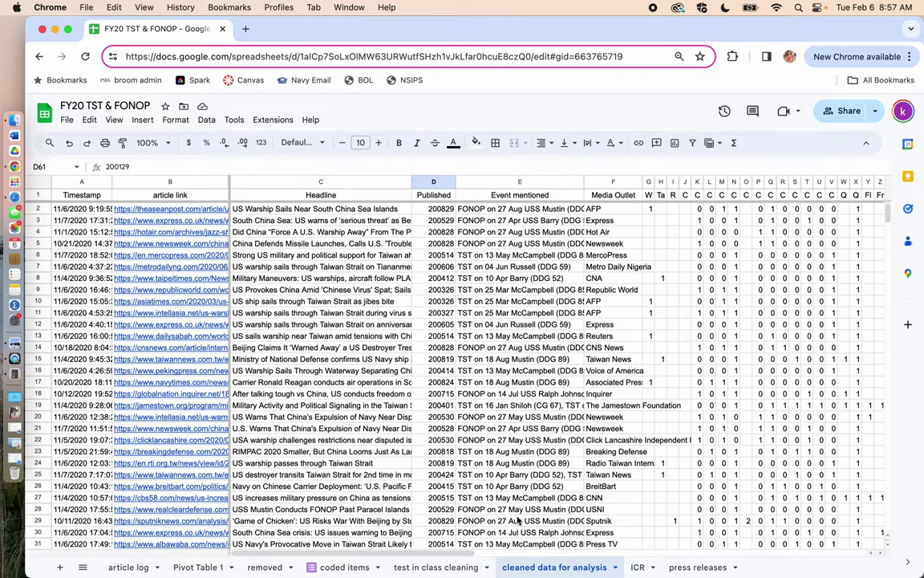
Return to the ICR sheet showing the flagged coder–recoder disagreements
click(639, 567)
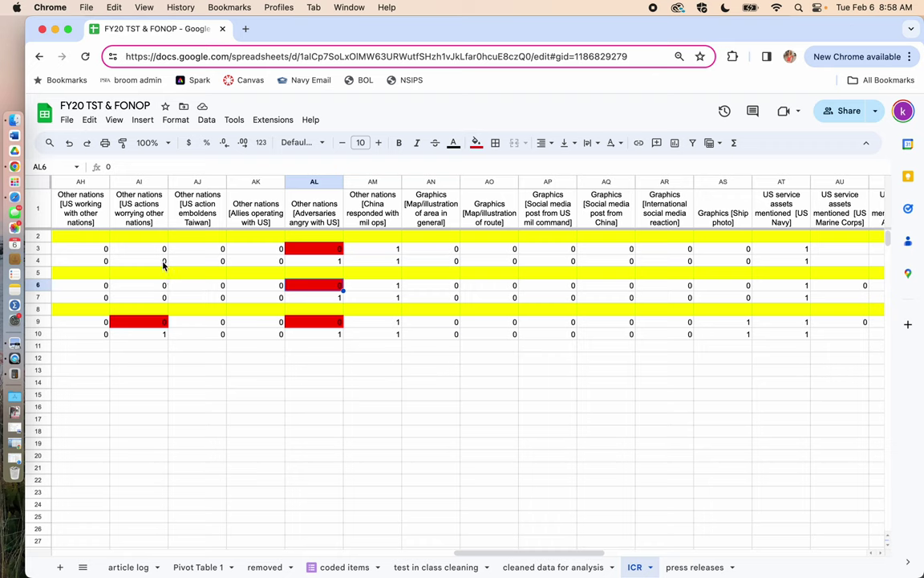
click(198, 182)
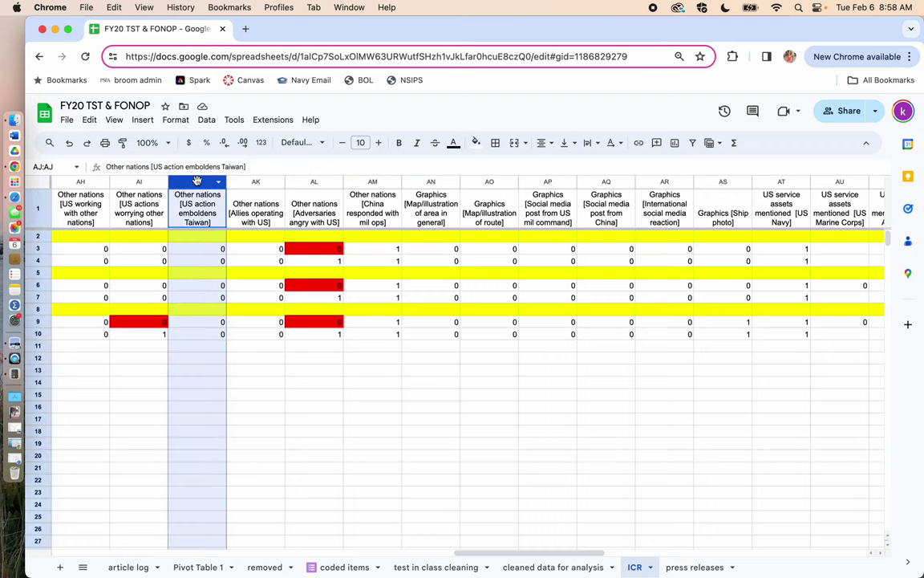
click(311, 182)
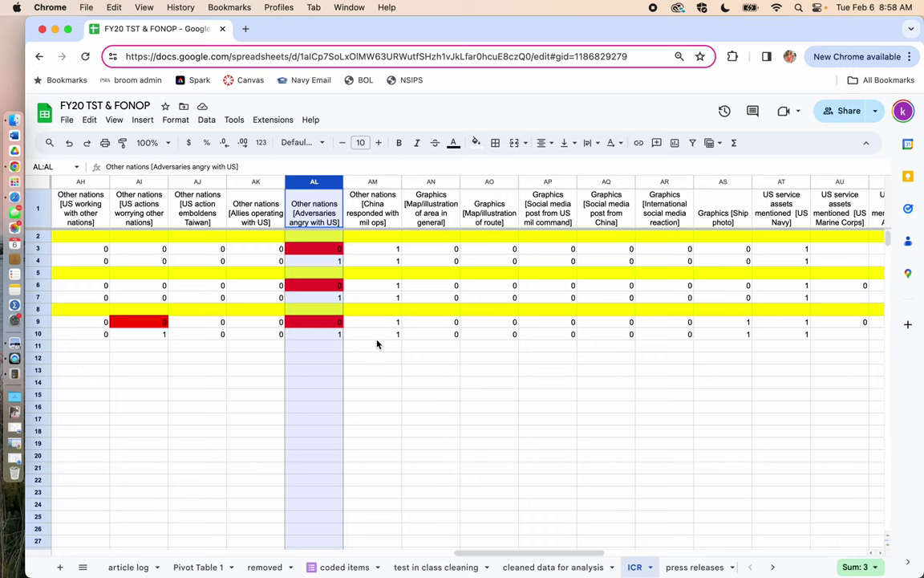
mouse_move(314, 181)
click(140, 182)
scroll(198, 292, left, 2)
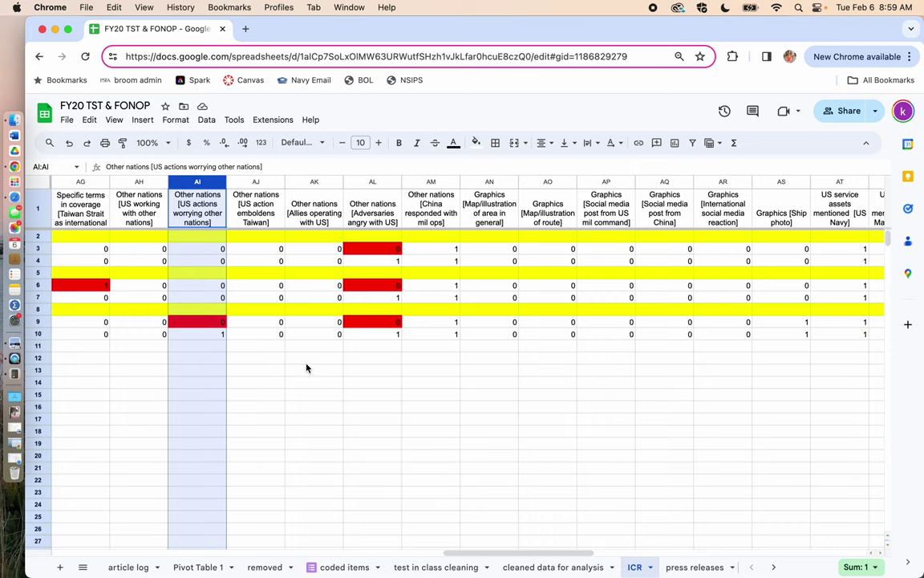
scroll(306, 367, right, 1)
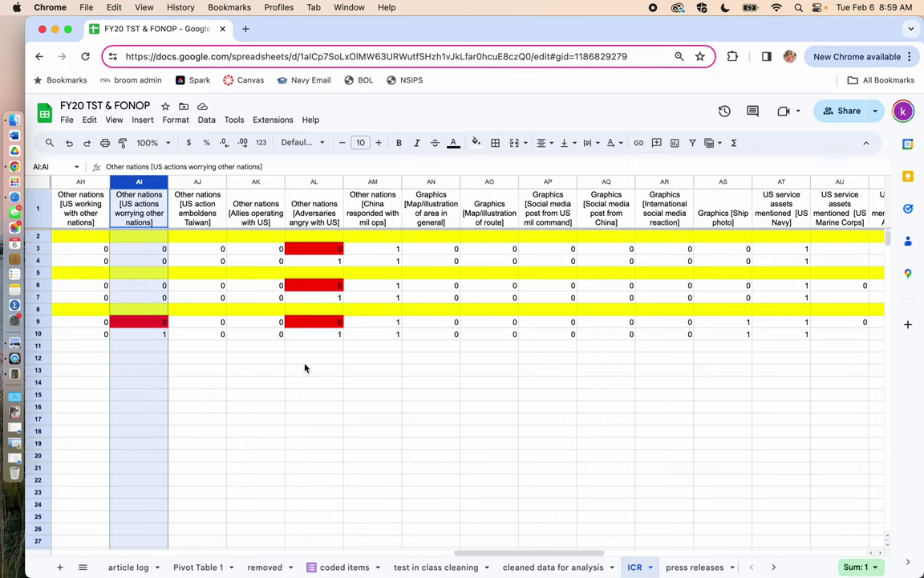
click(37, 249)
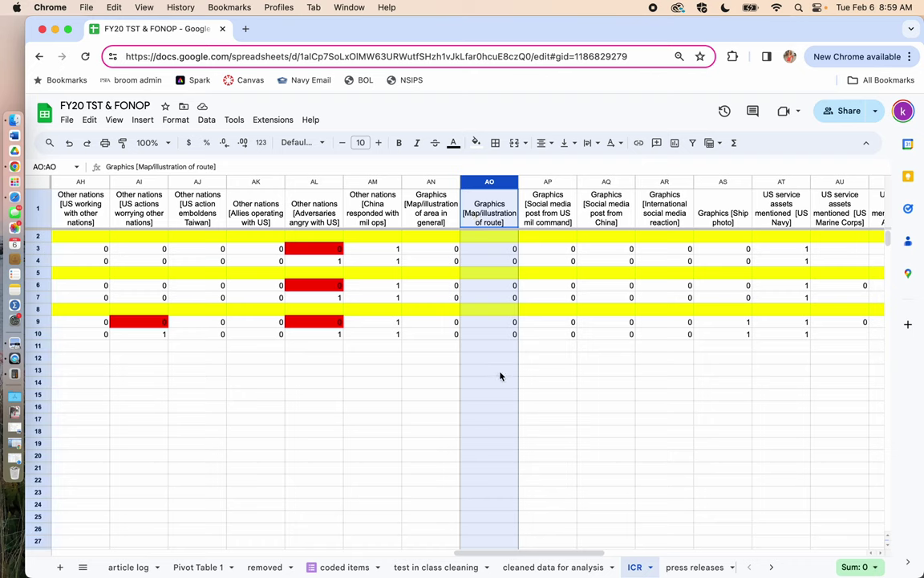
click(172, 254)
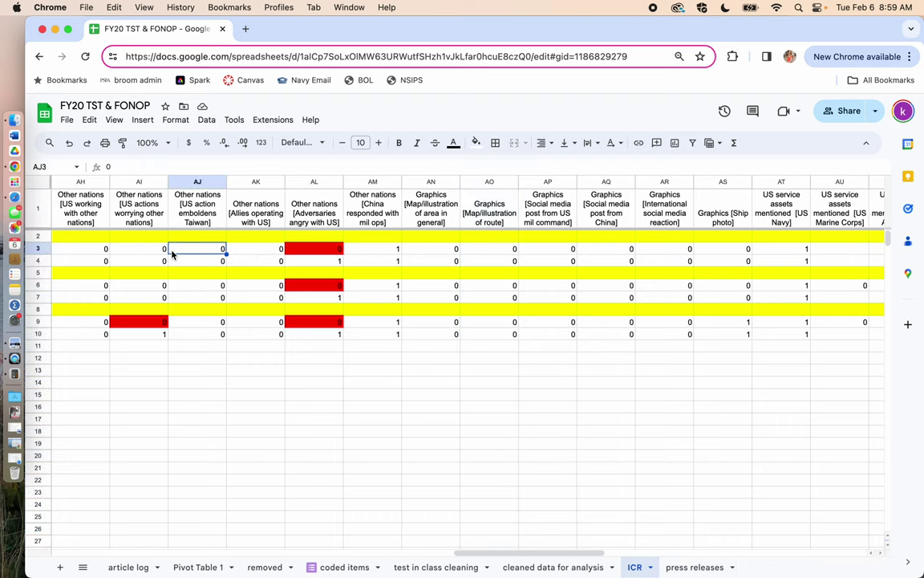